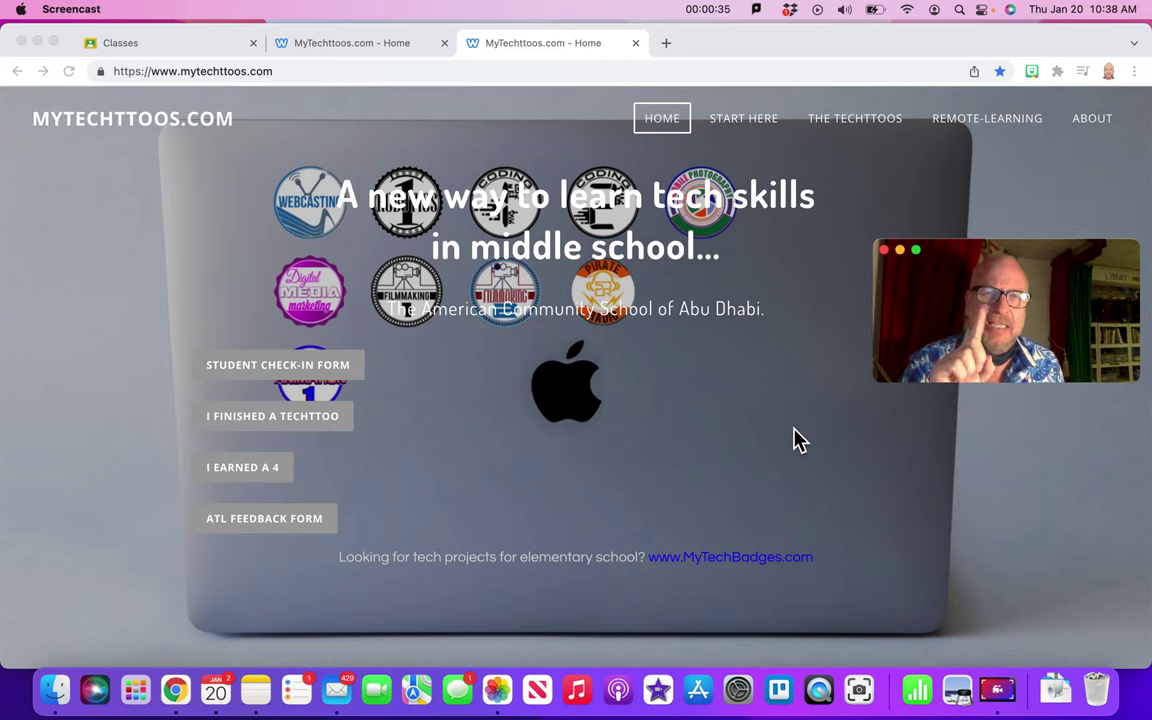
# Step: Open the STUDENT CHECK-IN FORM from the MyTechttoos.com home page in the browser
pyautogui.click(565, 400)
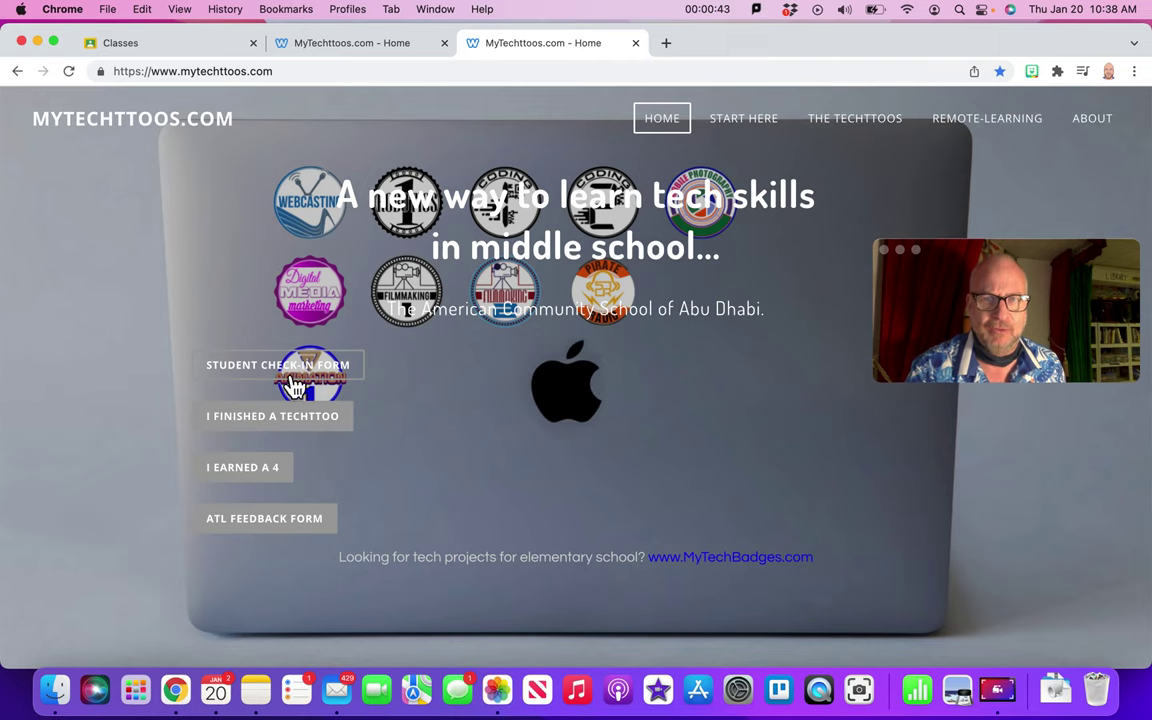
pyautogui.click(262, 375)
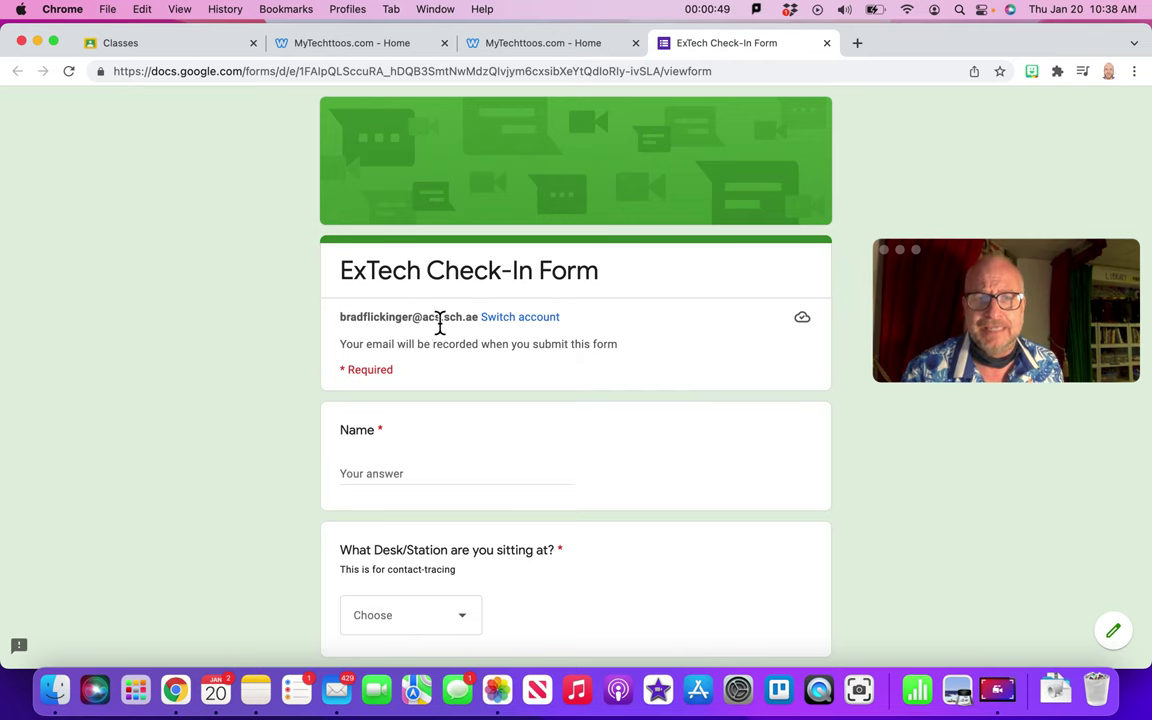
# Step: Enter the student's first name in the Name field
pyautogui.scroll(-2, 462, 349)
pyautogui.scroll(-1, 462, 349)
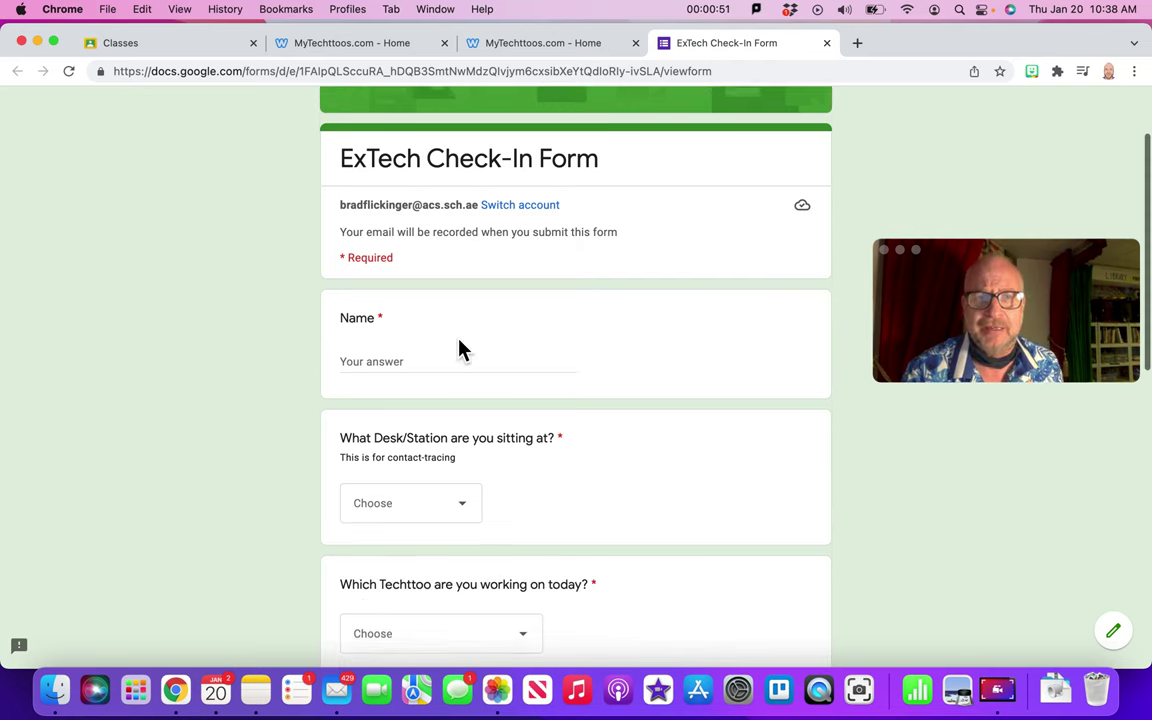
pyautogui.click(423, 360)
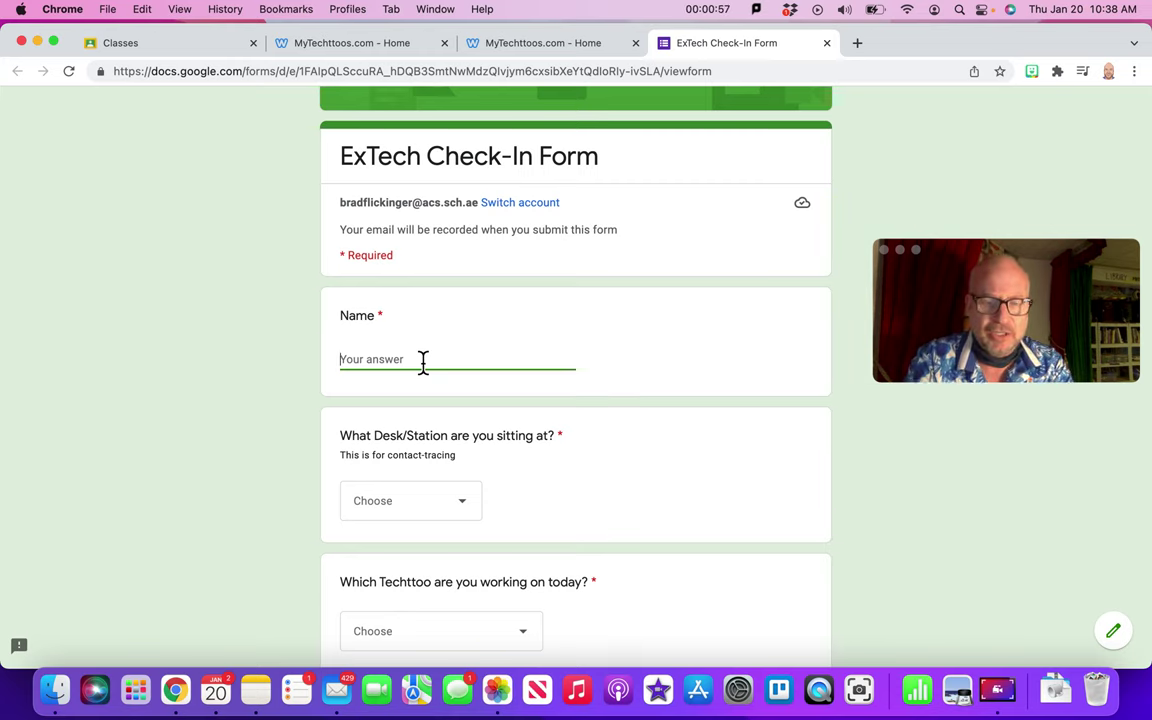
pyautogui.write('Bra')
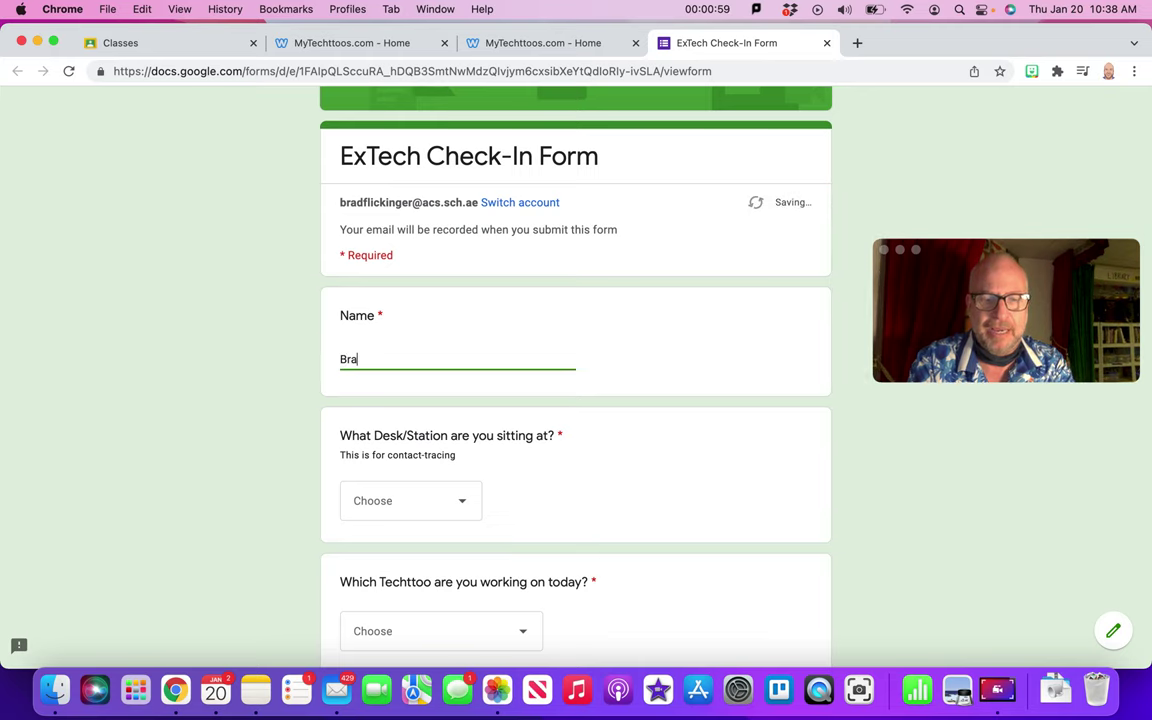
pyautogui.write('d')
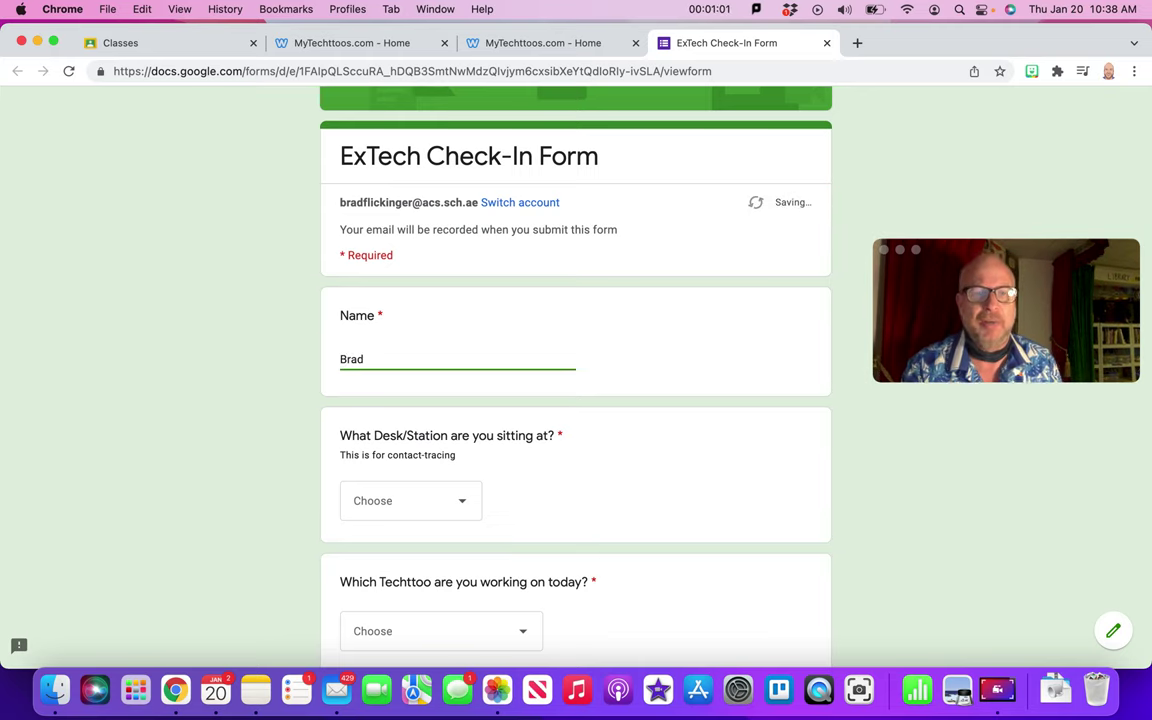
# Step: Select desk/station 7 from the Desk/Station dropdown
pyautogui.scroll(-2, 452, 365)
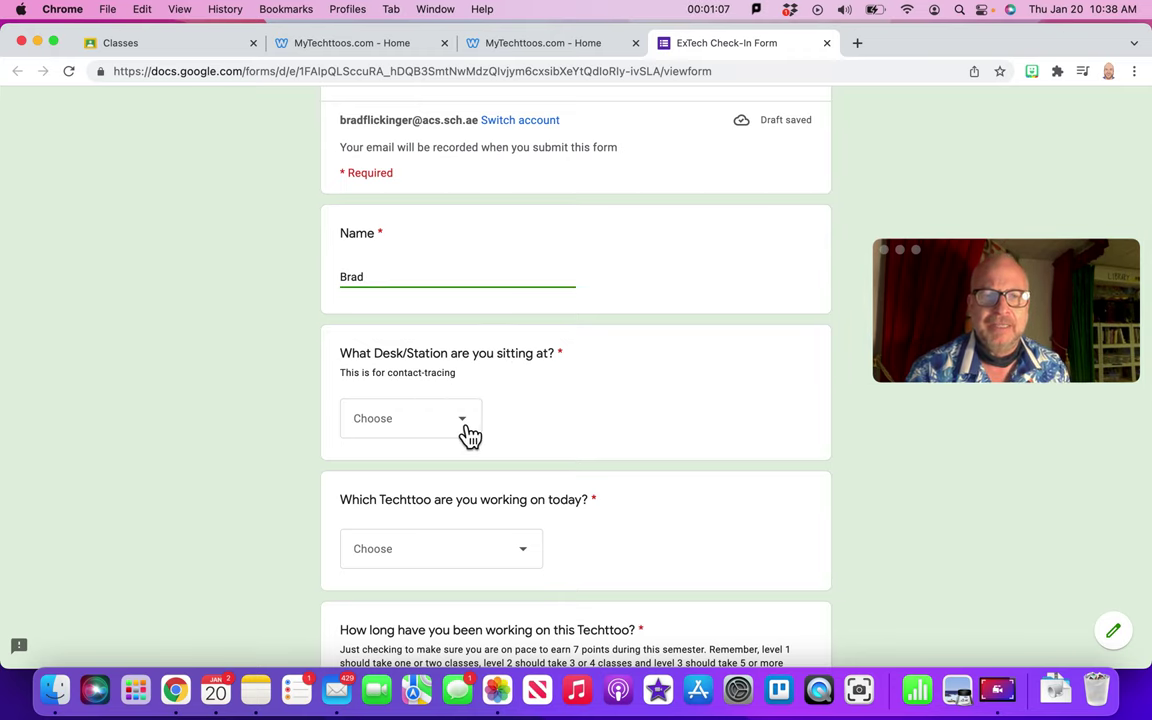
pyautogui.scroll(-2, 525, 400)
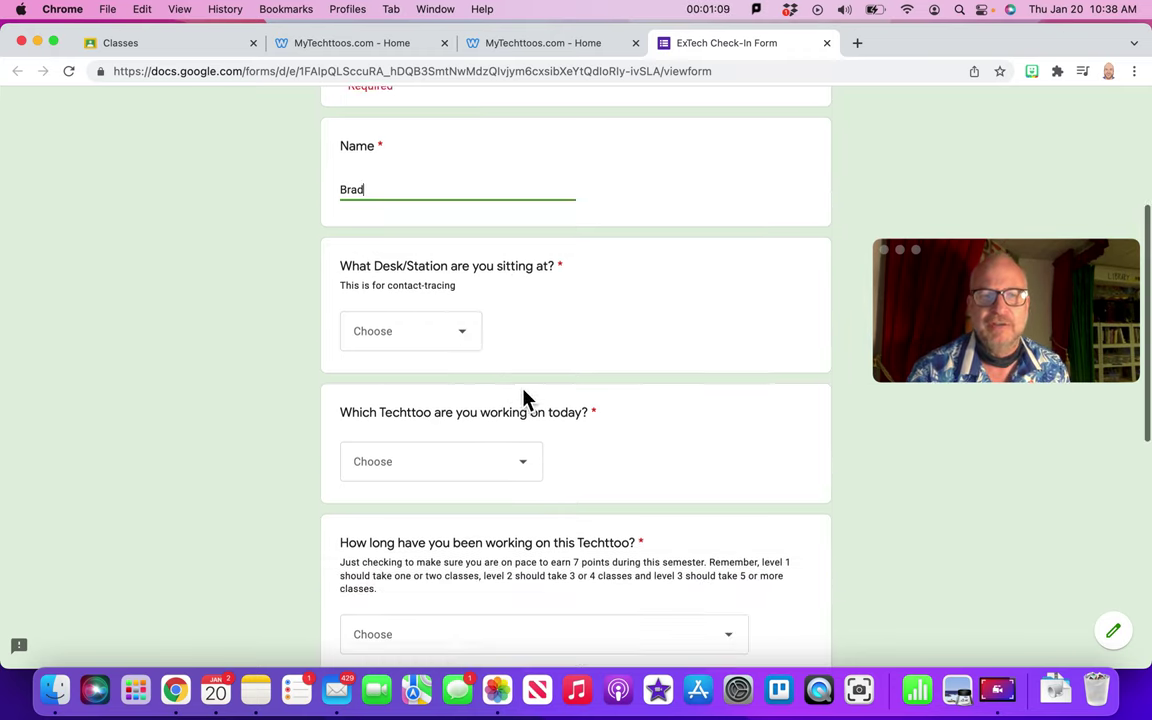
pyautogui.click(473, 352)
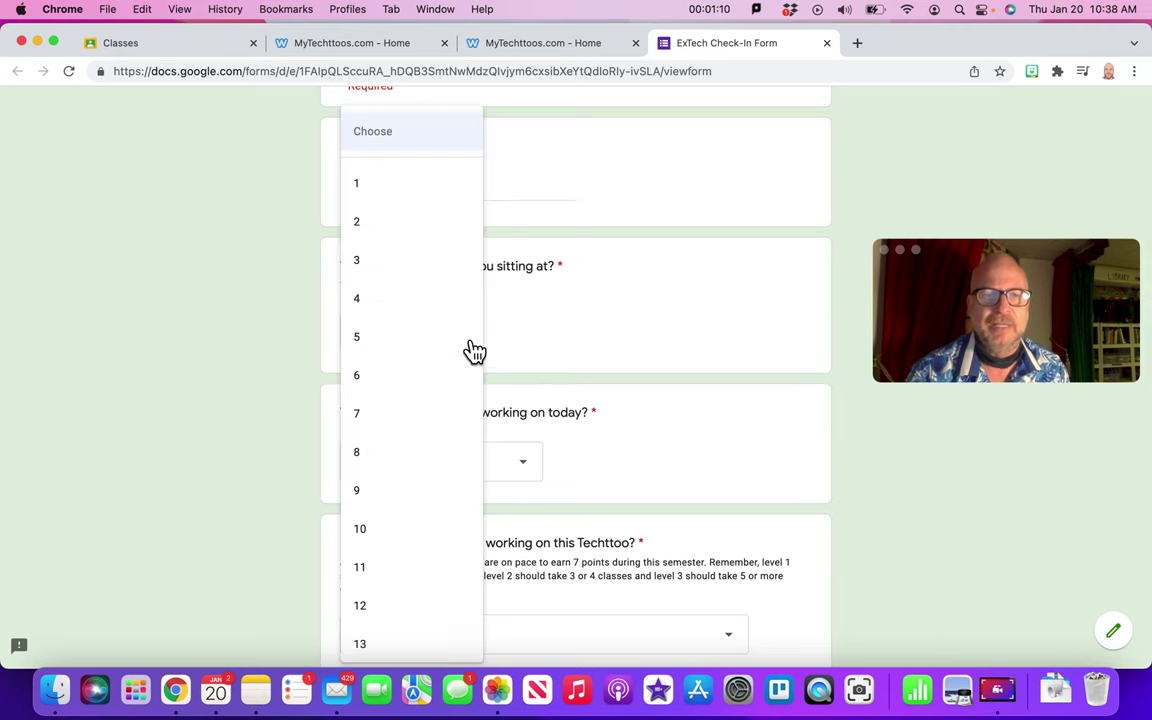
pyautogui.click(412, 428)
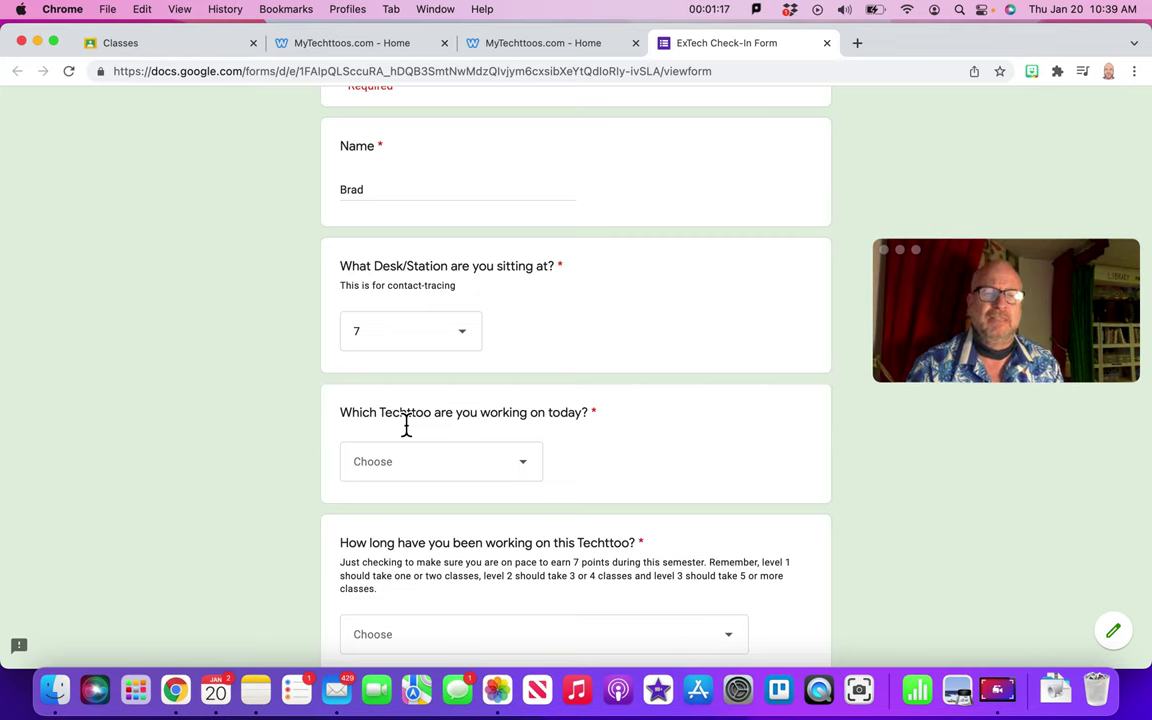
pyautogui.click(470, 340)
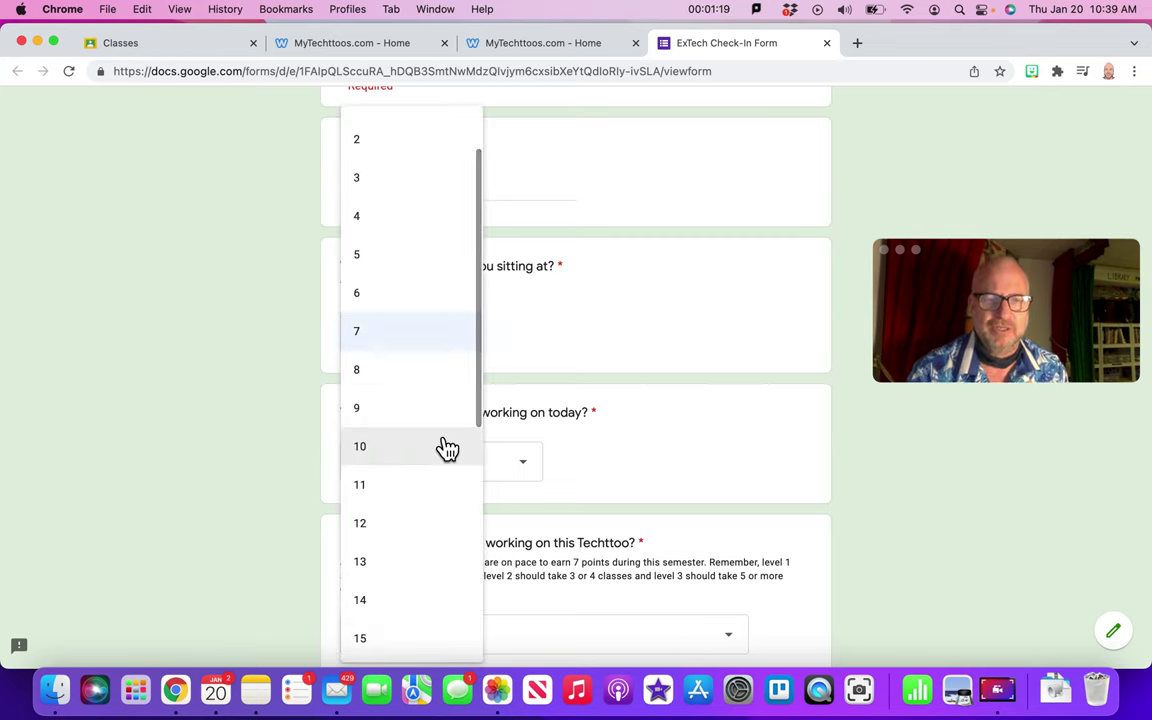
pyautogui.scroll(-5, 447, 449)
pyautogui.scroll(5, 442, 447)
pyautogui.click(617, 437)
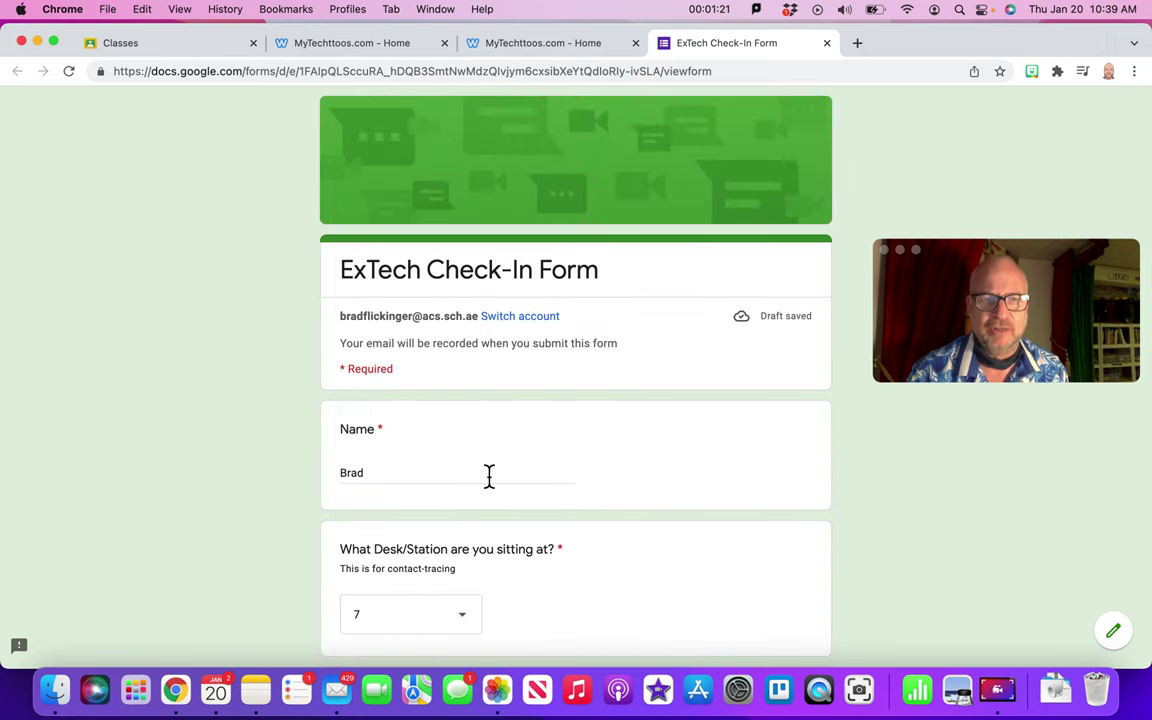
# Step: Choose Digital Music - Level 3 as today's Techttoo
pyautogui.scroll(-5, 481, 534)
pyautogui.scroll(1, 486, 538)
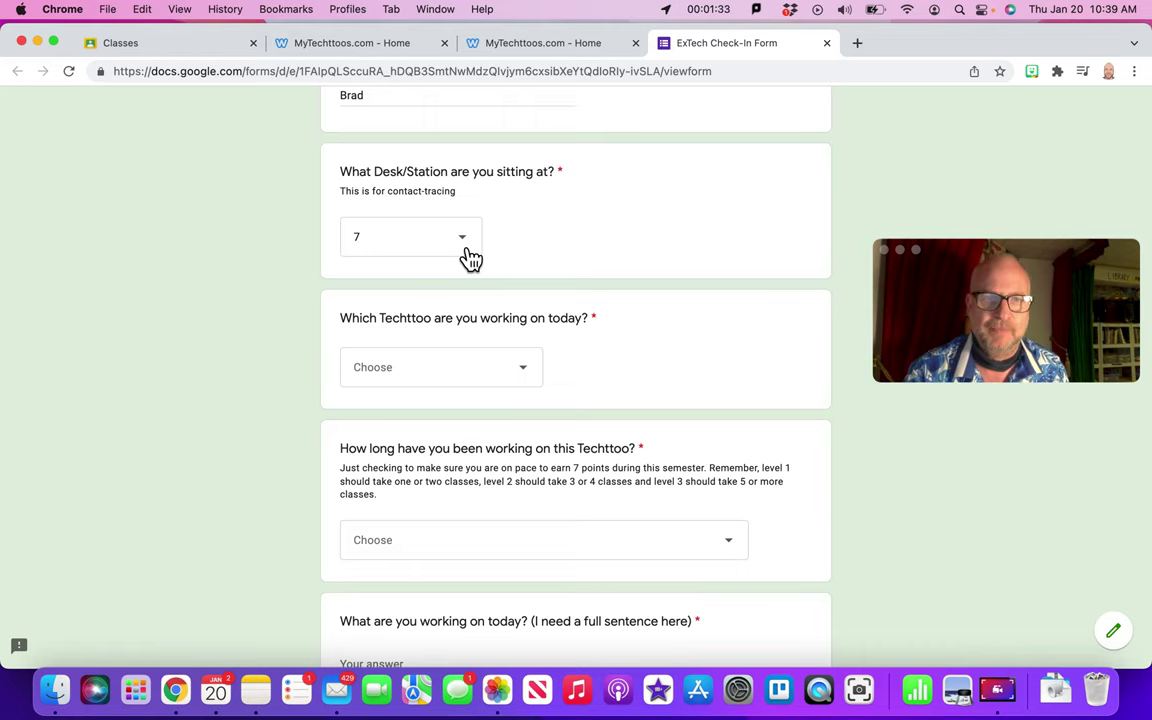
pyautogui.scroll(-1, 497, 326)
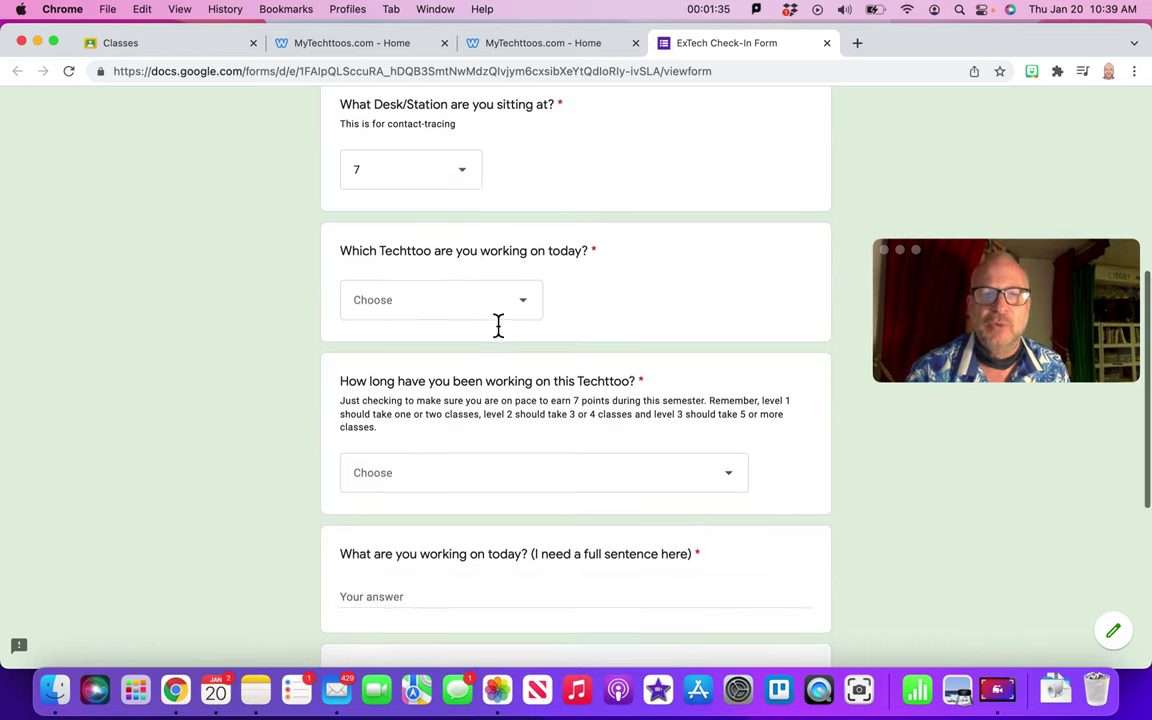
pyautogui.click(533, 316)
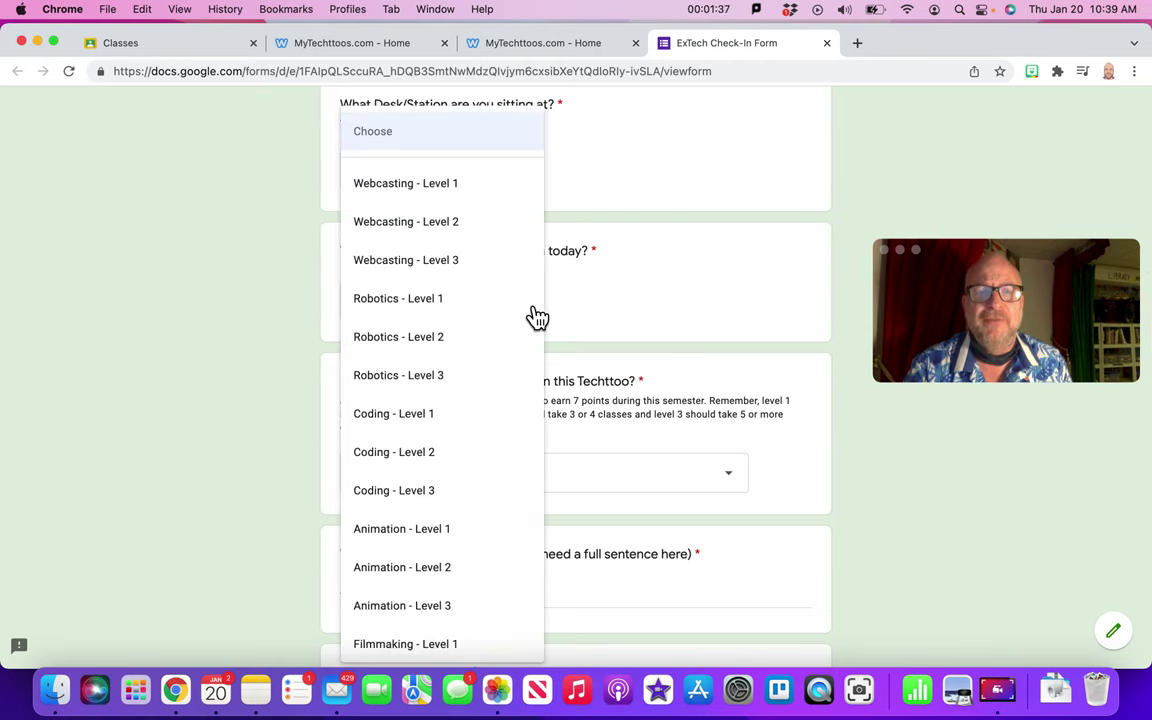
pyautogui.scroll(-10, 470, 393)
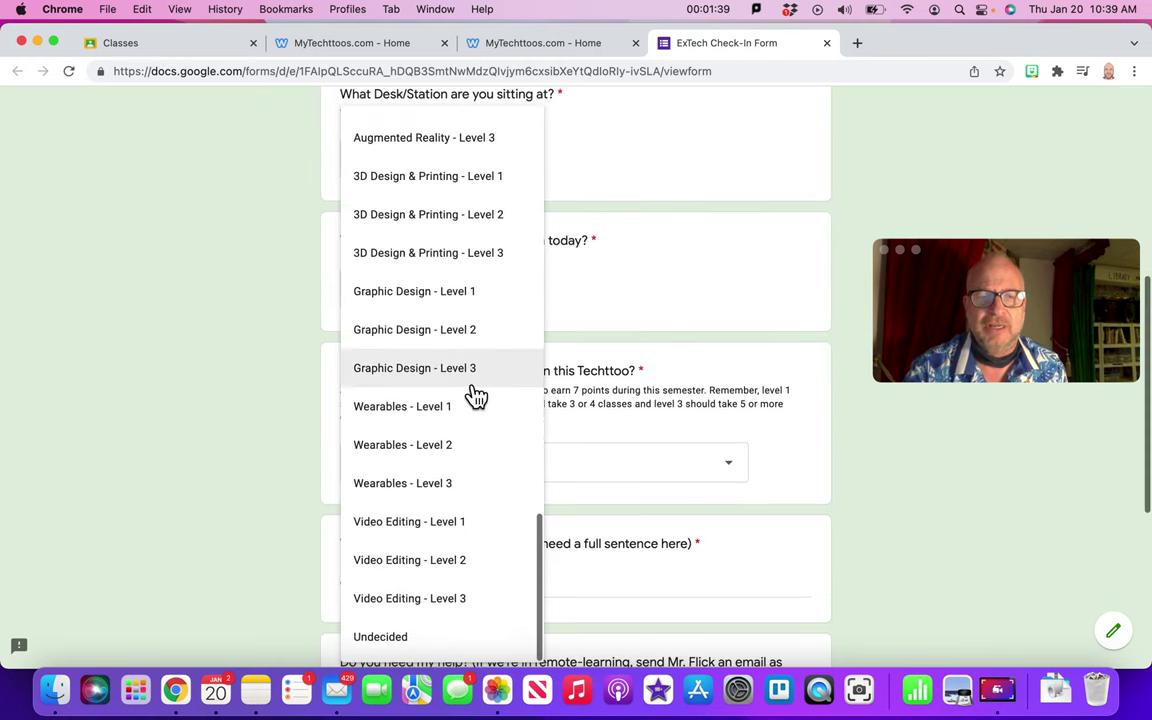
pyautogui.scroll(1, 470, 512)
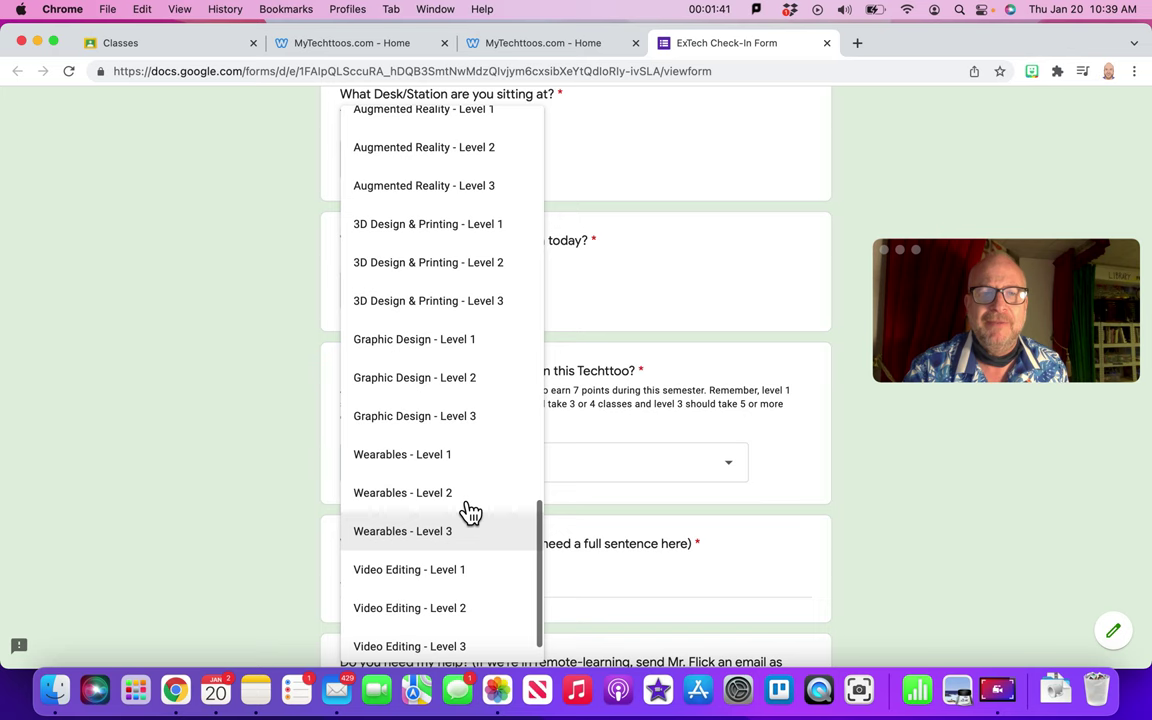
pyautogui.scroll(10, 470, 512)
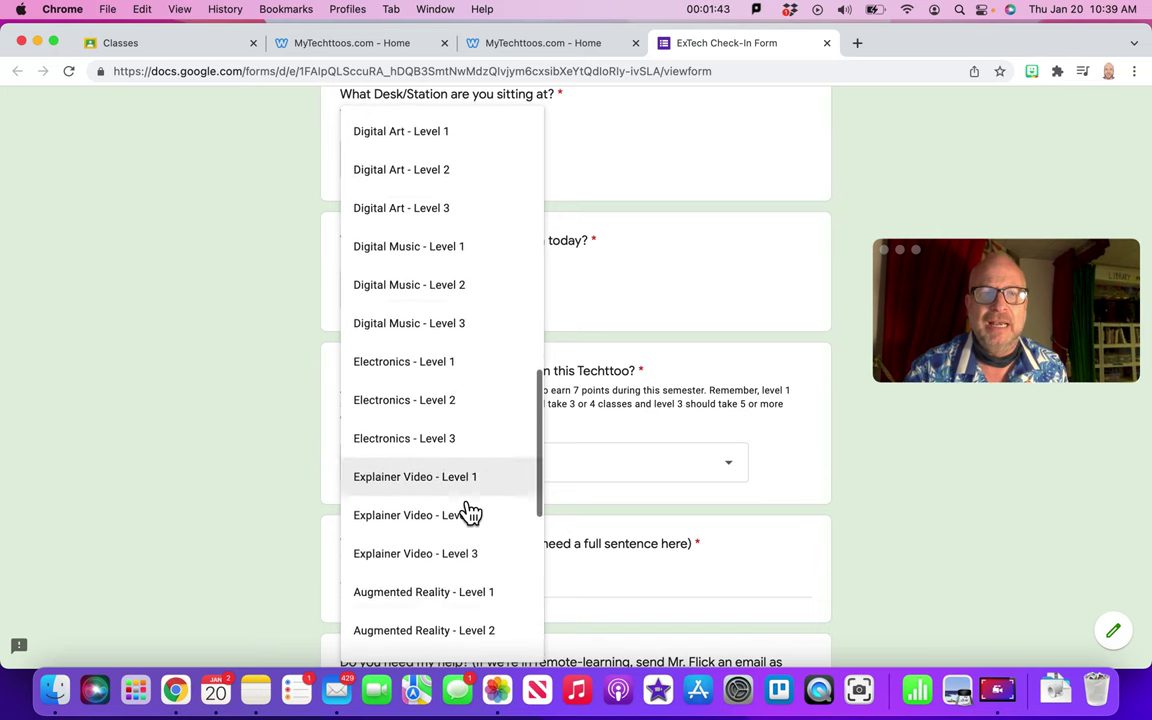
pyautogui.scroll(1, 470, 512)
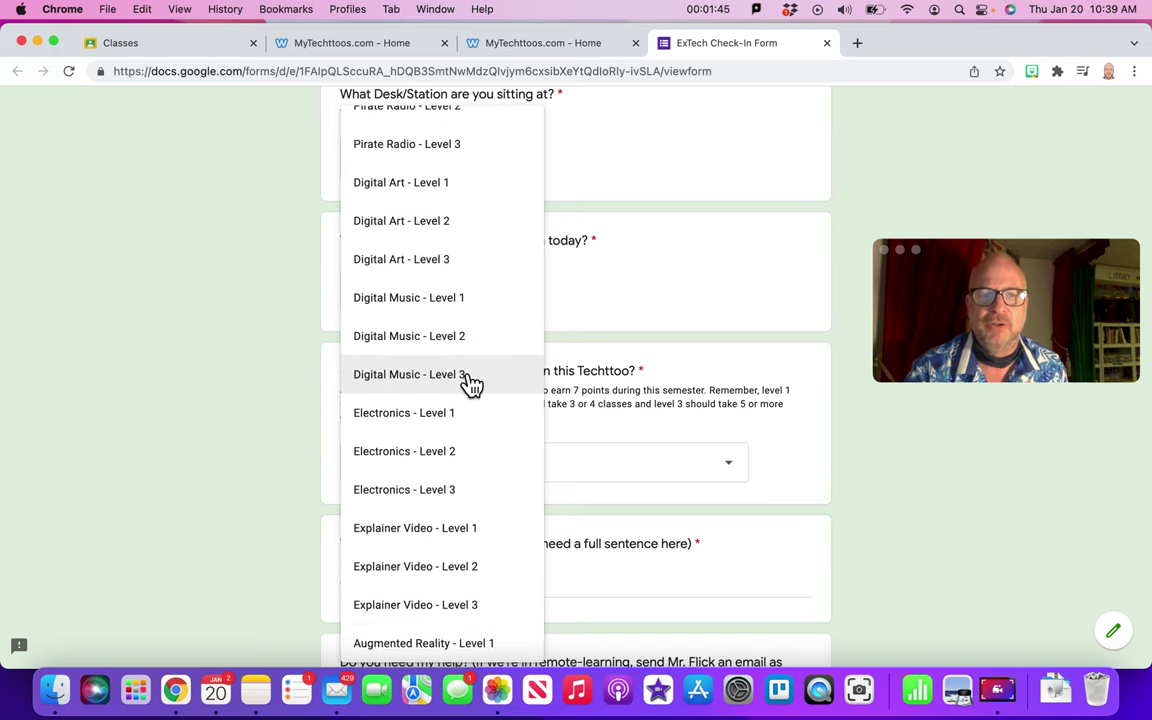
pyautogui.click(470, 385)
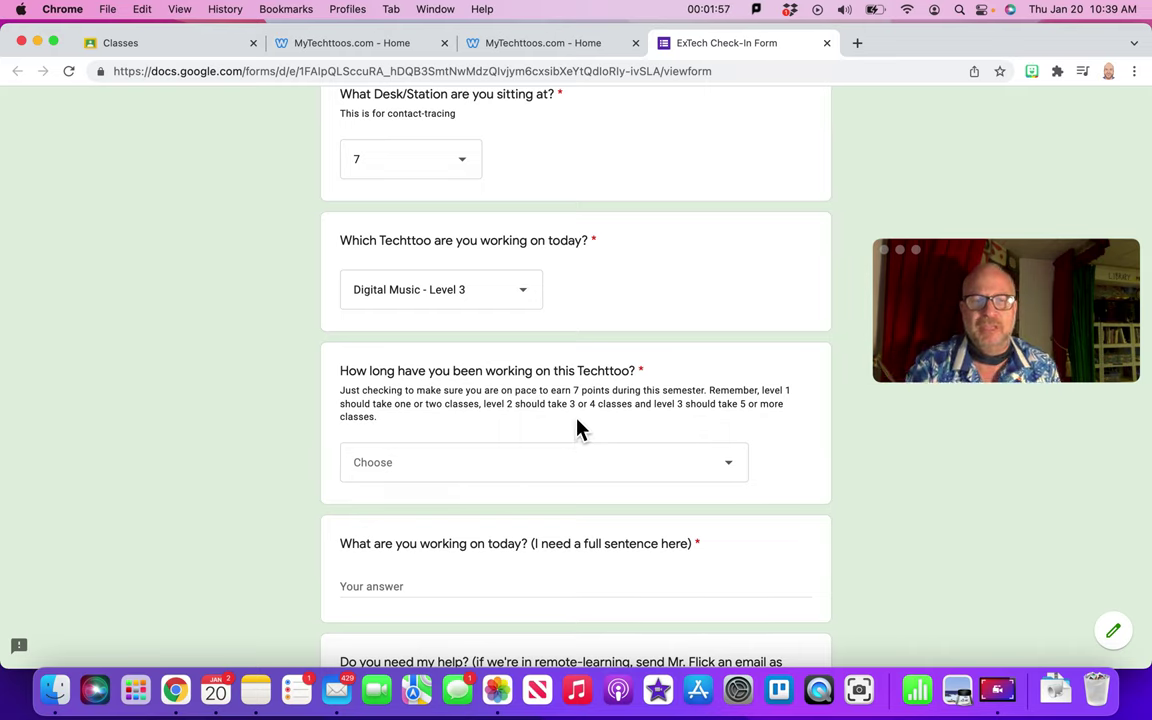
pyautogui.scroll(-2, 581, 429)
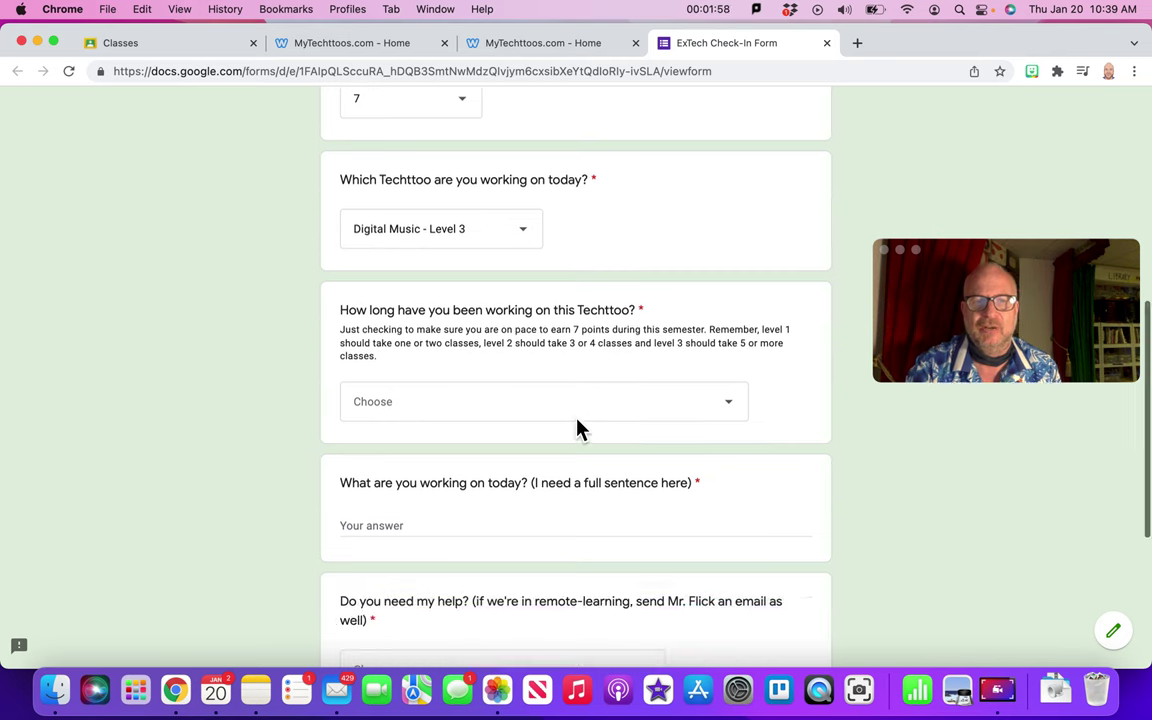
# Step: Answer the time-spent question with 'WAY BEHIND (I need to finish today or pick a different Techttoo)'
pyautogui.click(733, 413)
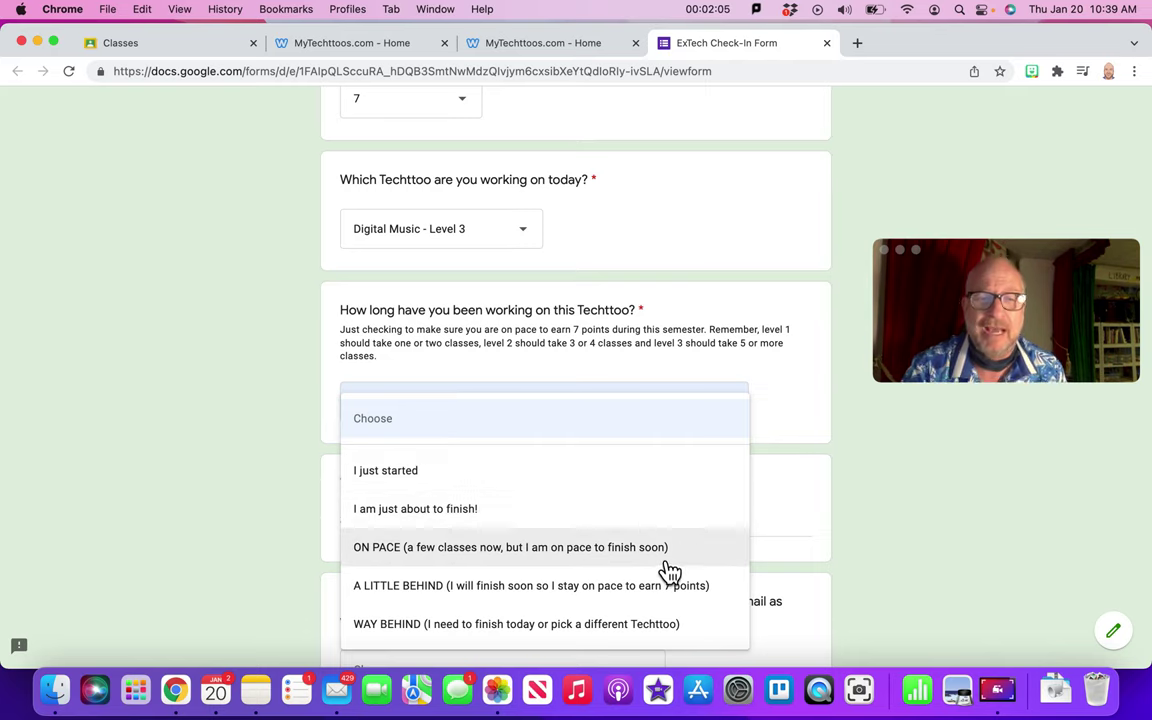
pyautogui.click(645, 636)
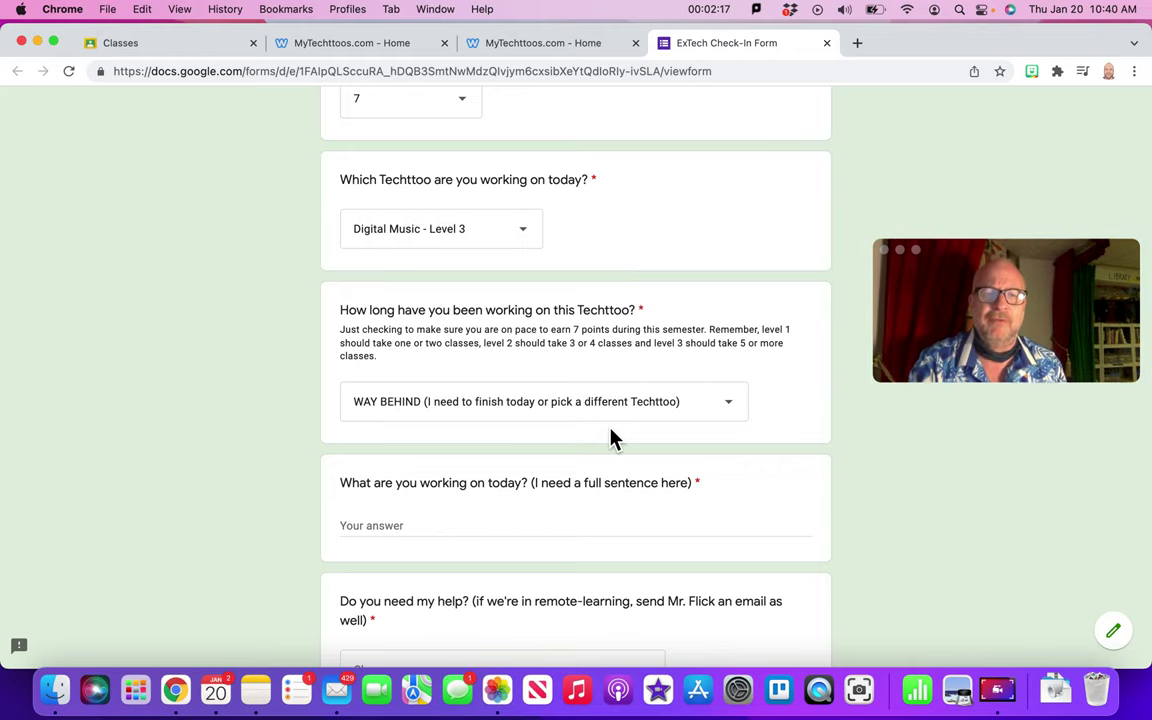
pyautogui.scroll(-2, 590, 485)
pyautogui.click(540, 424)
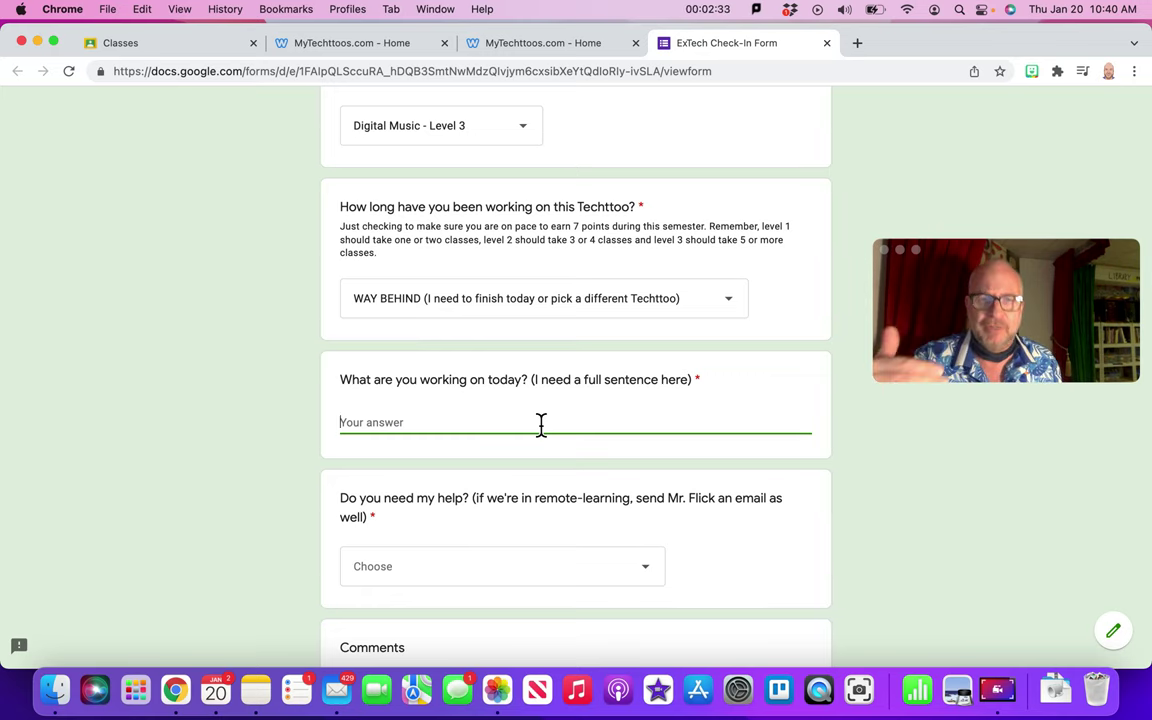
# Step: Enter 'Today I am recording the vocals to my original song that should be ready next week.'
pyautogui.scroll(2, 541, 425)
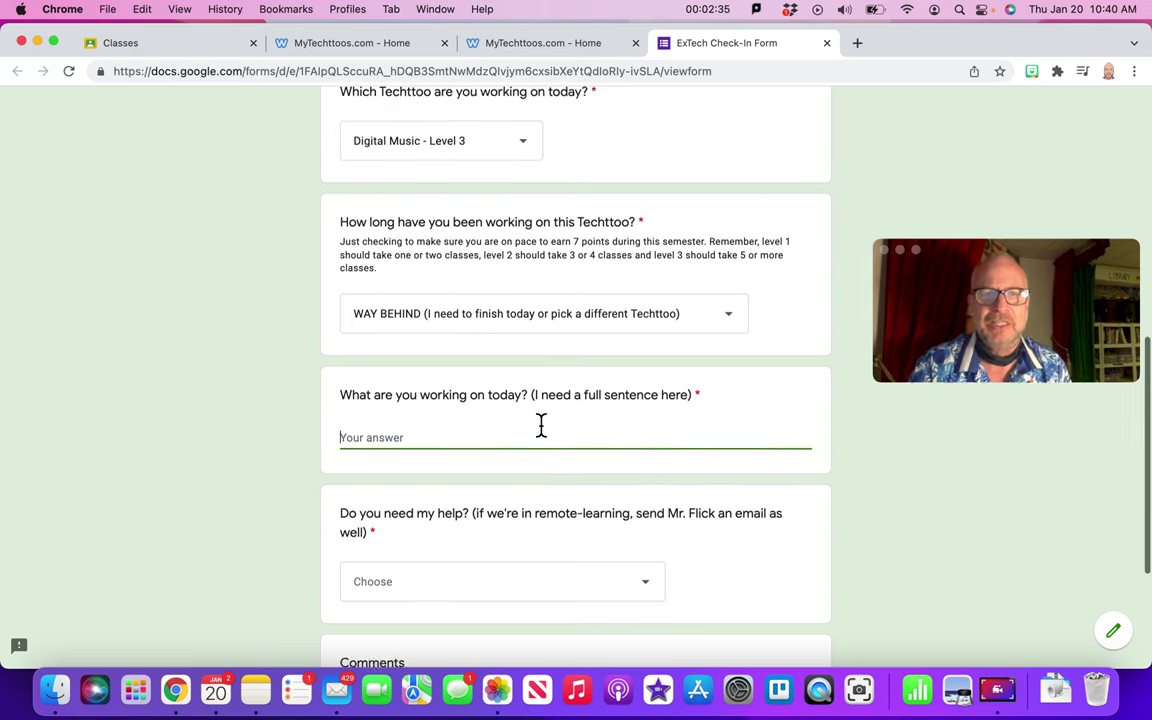
pyautogui.scroll(-3, 541, 425)
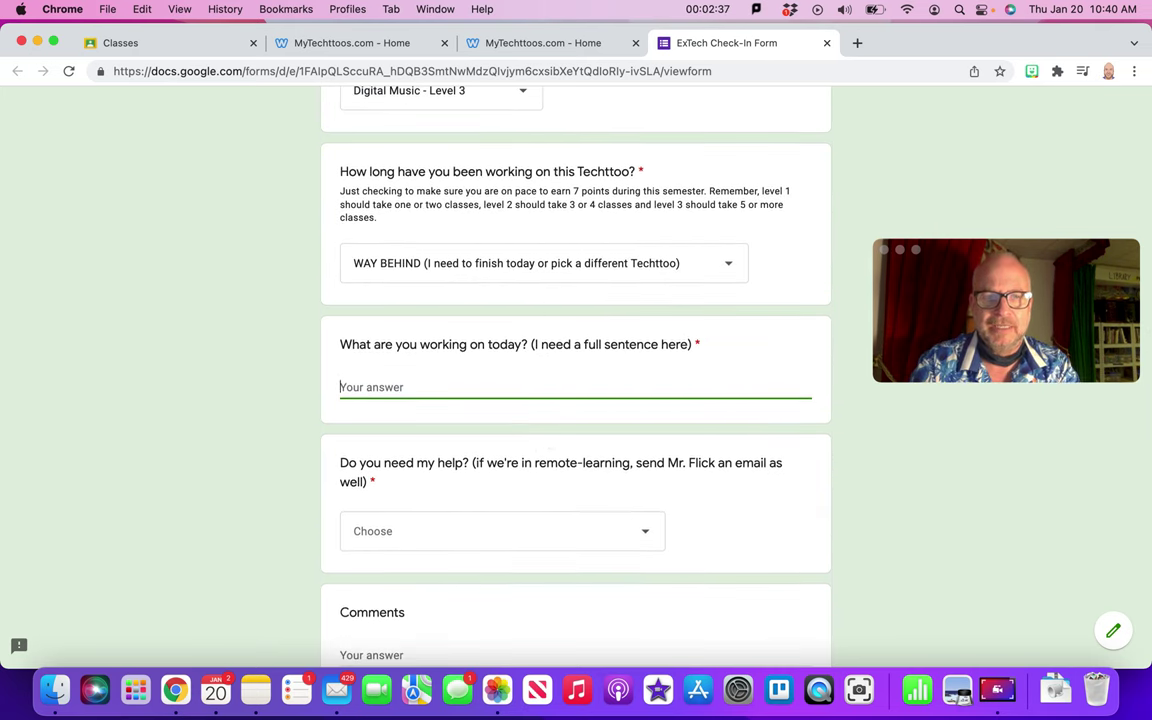
pyautogui.write('Today I am')
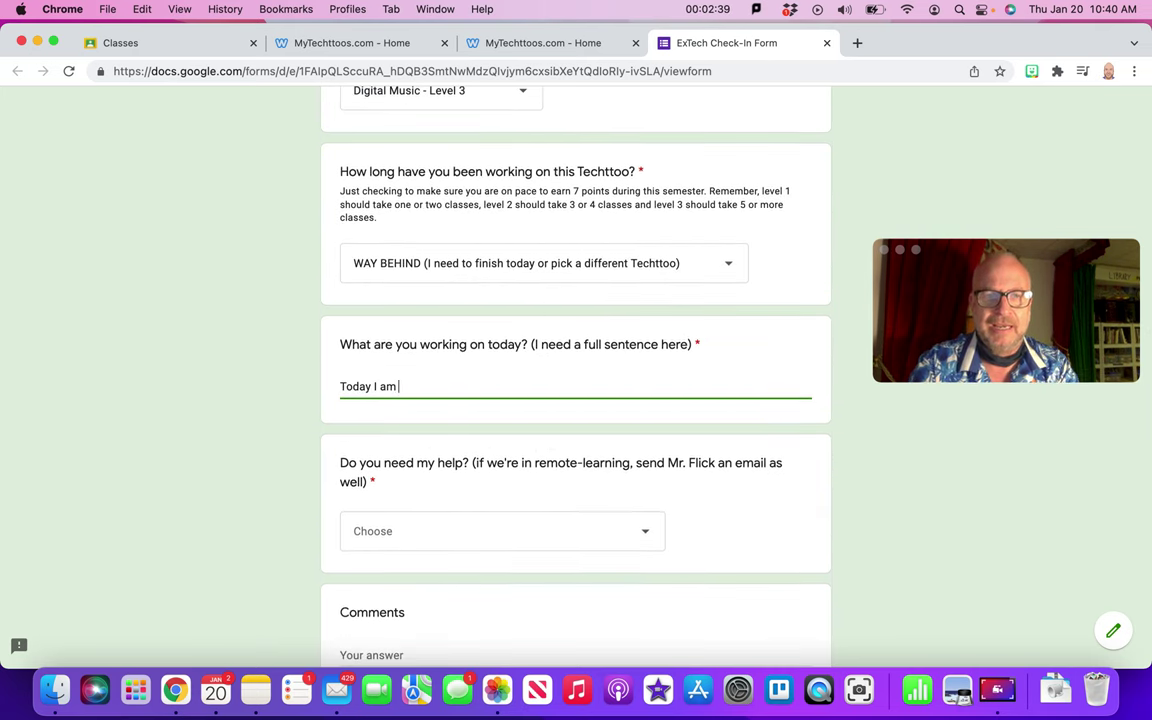
pyautogui.write(' recording the')
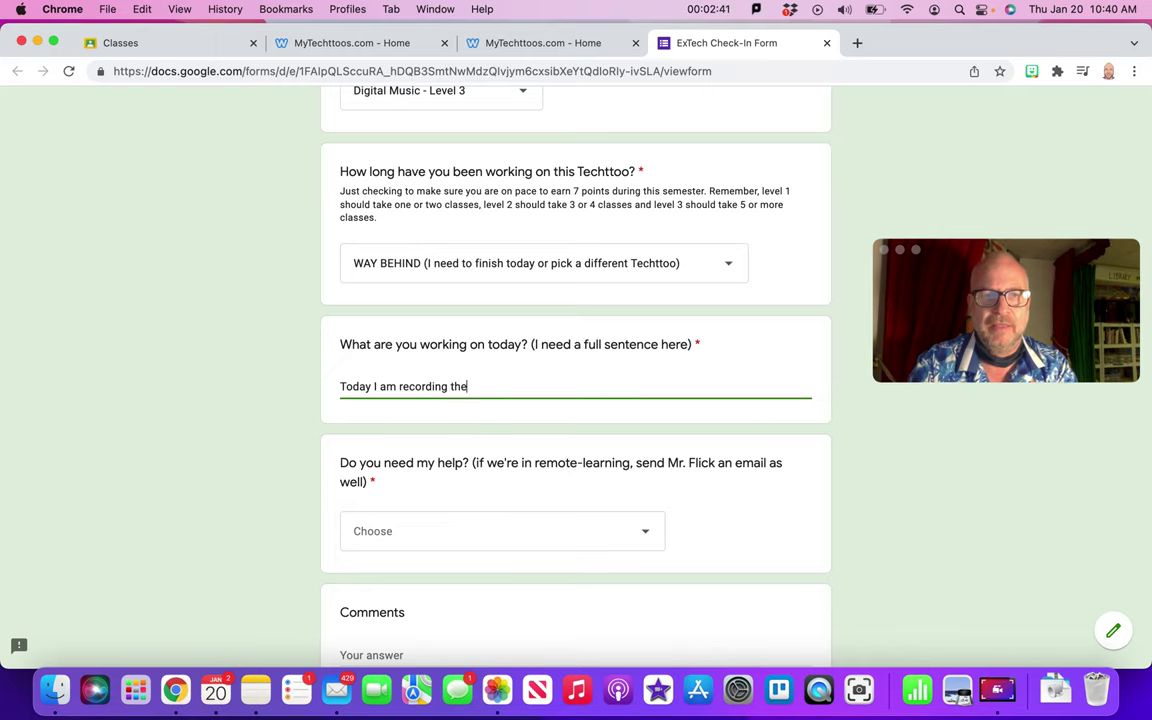
pyautogui.write(' vocals to')
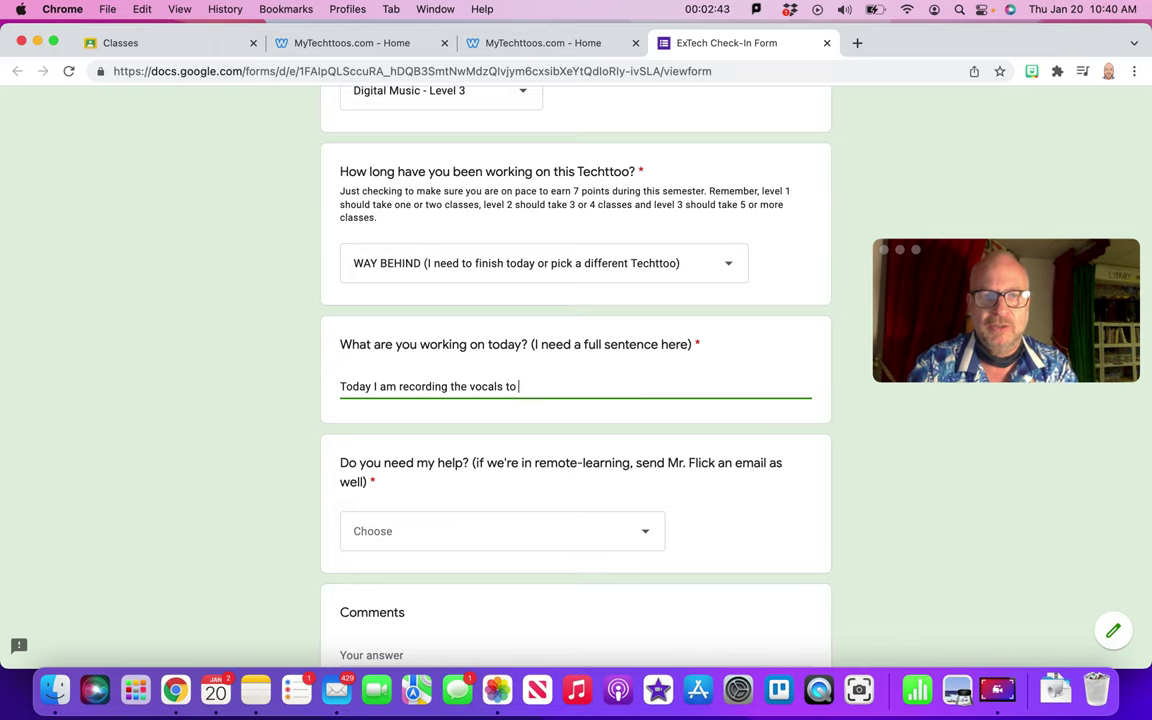
pyautogui.write(' my or')
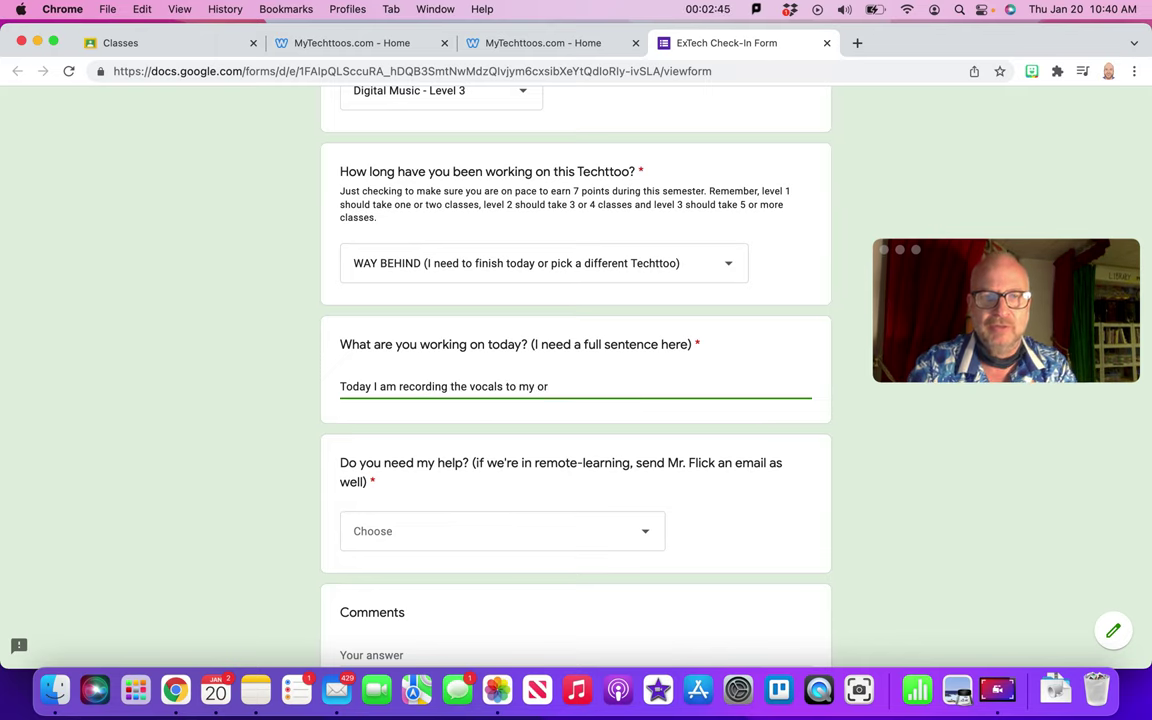
pyautogui.write('diginal song ')
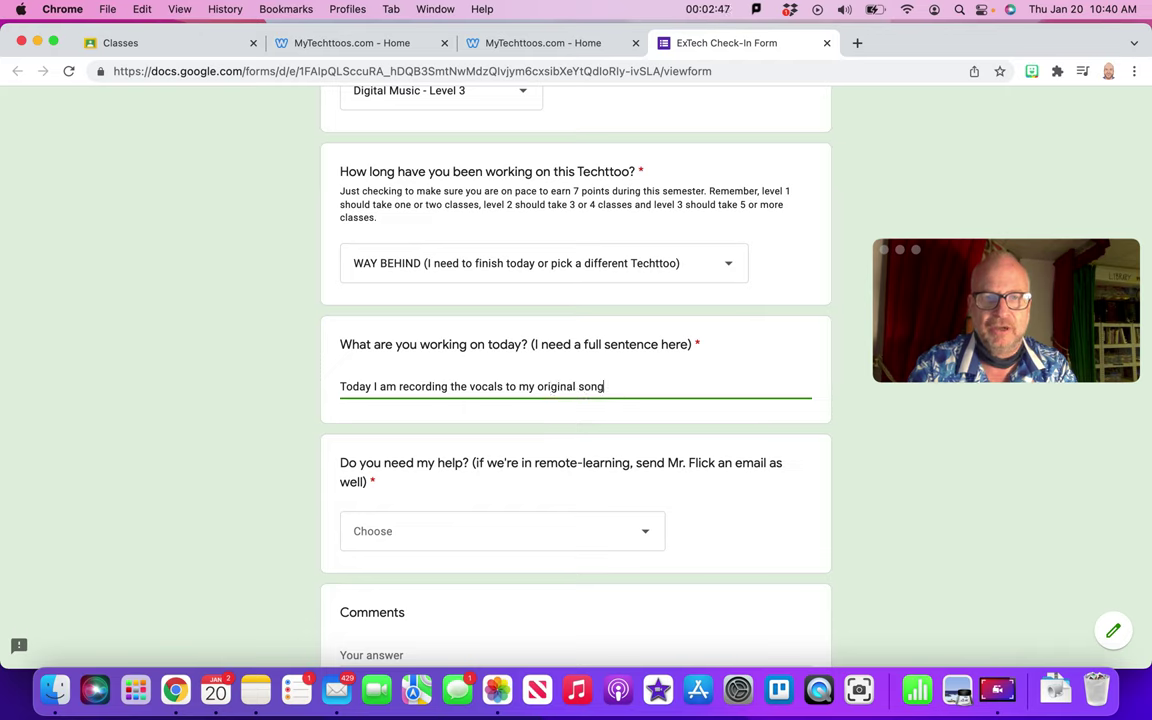
pyautogui.write('that shou')
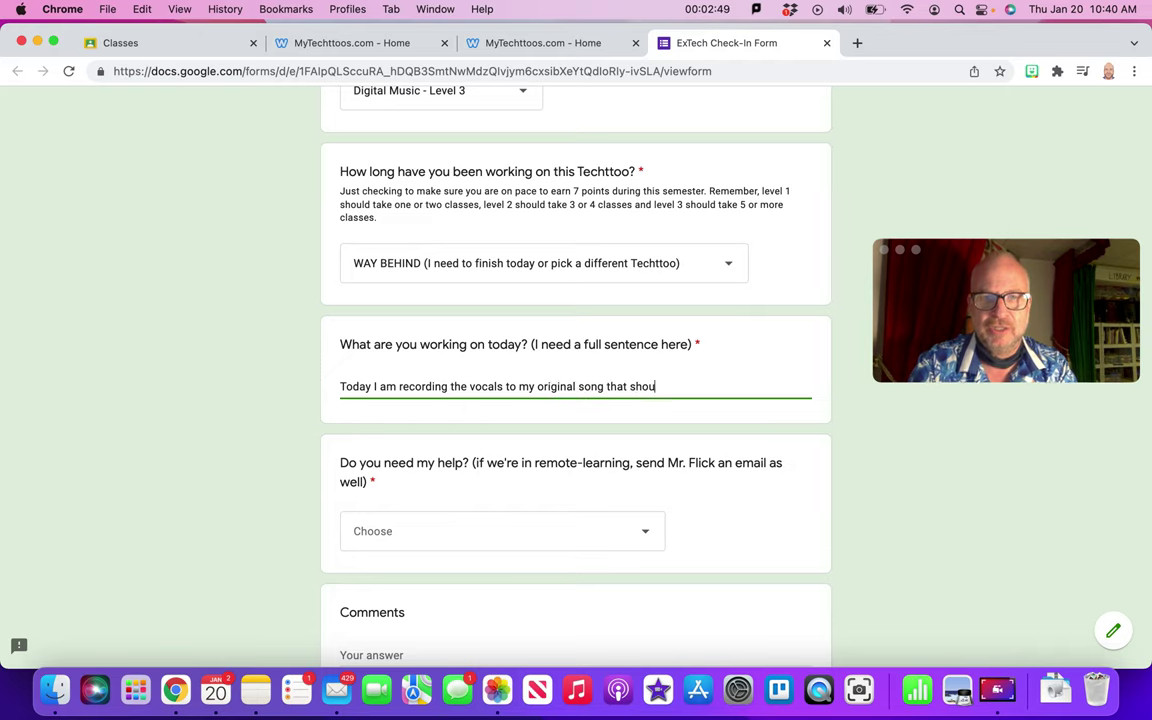
pyautogui.write('ld be ready nex')
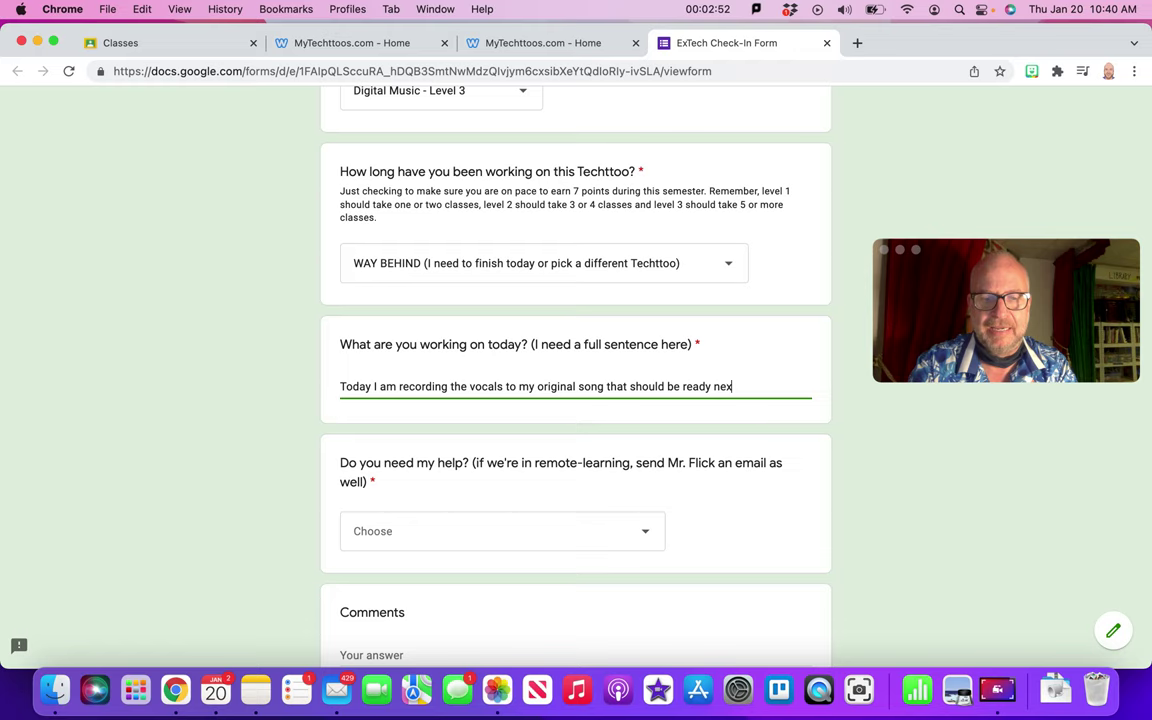
pyautogui.write('t we')
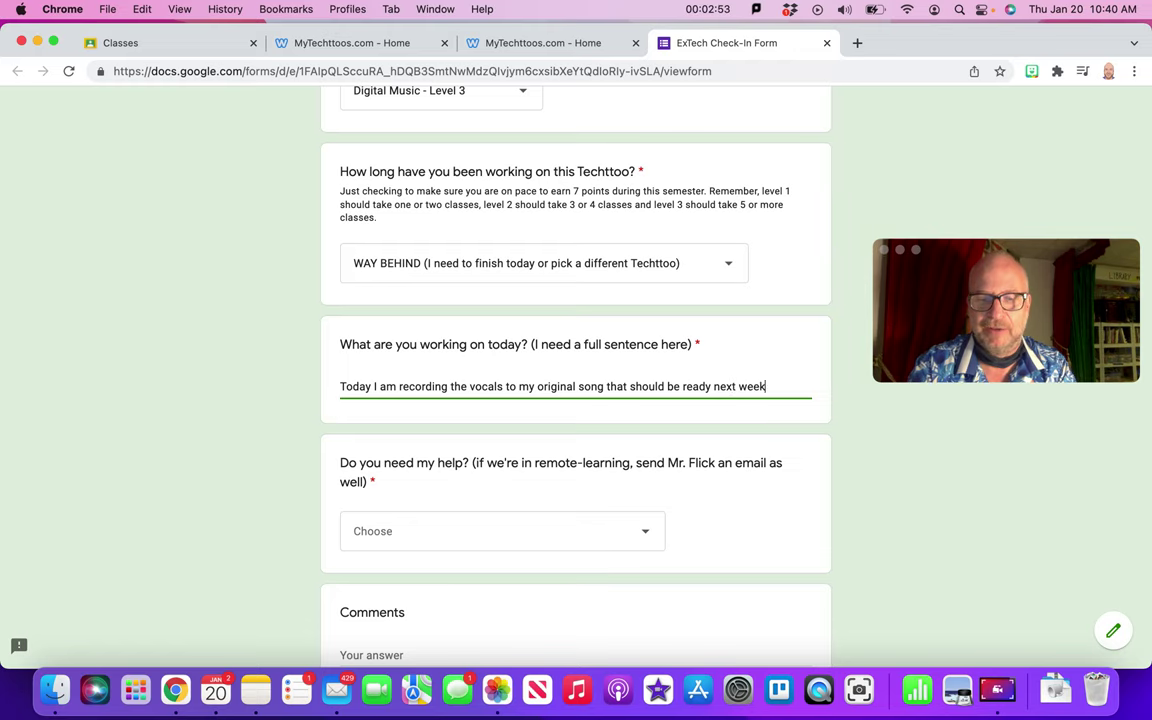
pyautogui.write('ek')
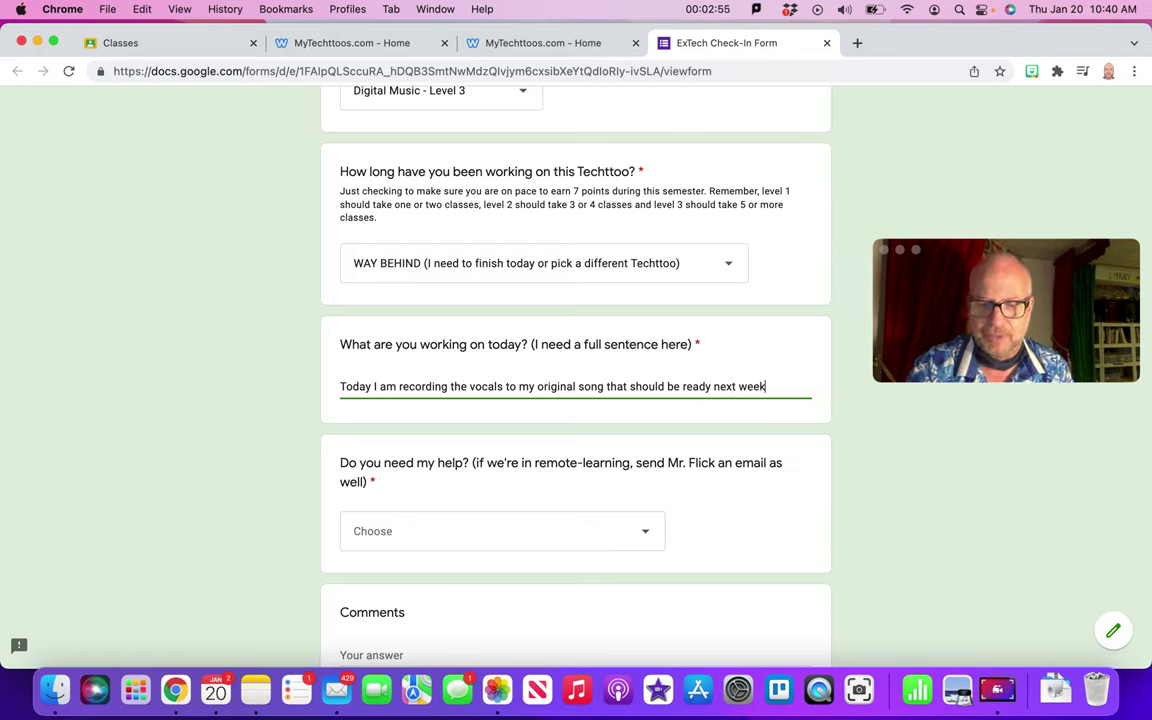
pyautogui.write('.')
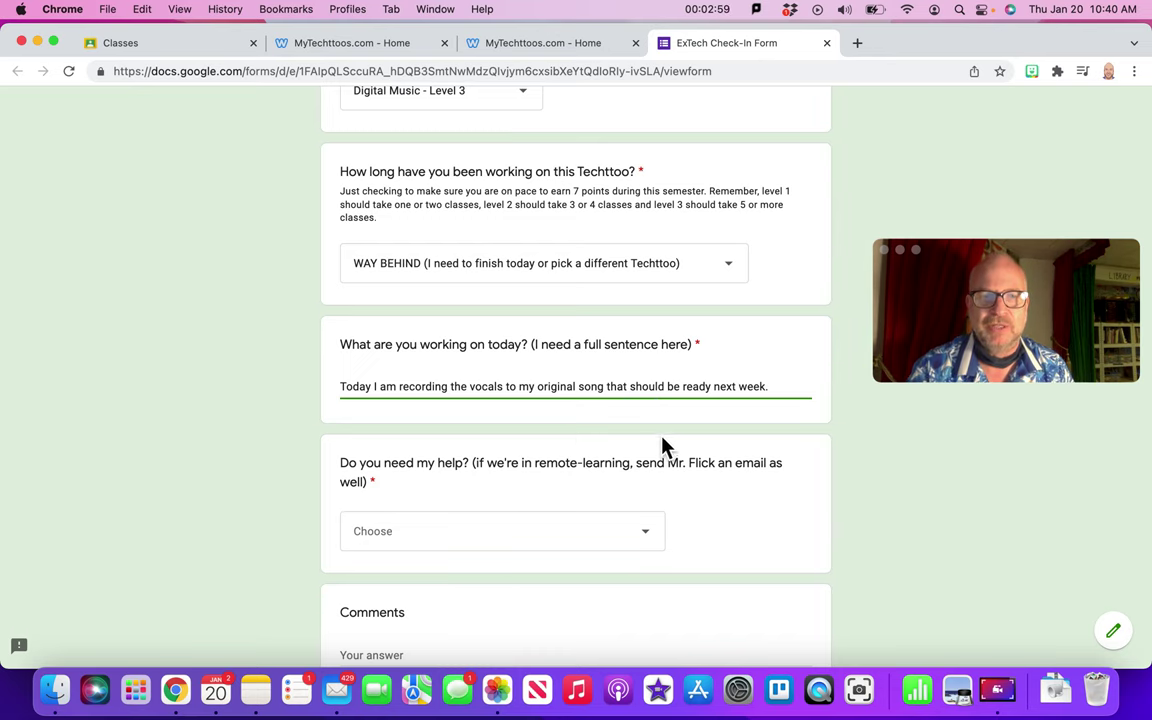
pyautogui.scroll(-2, 663, 447)
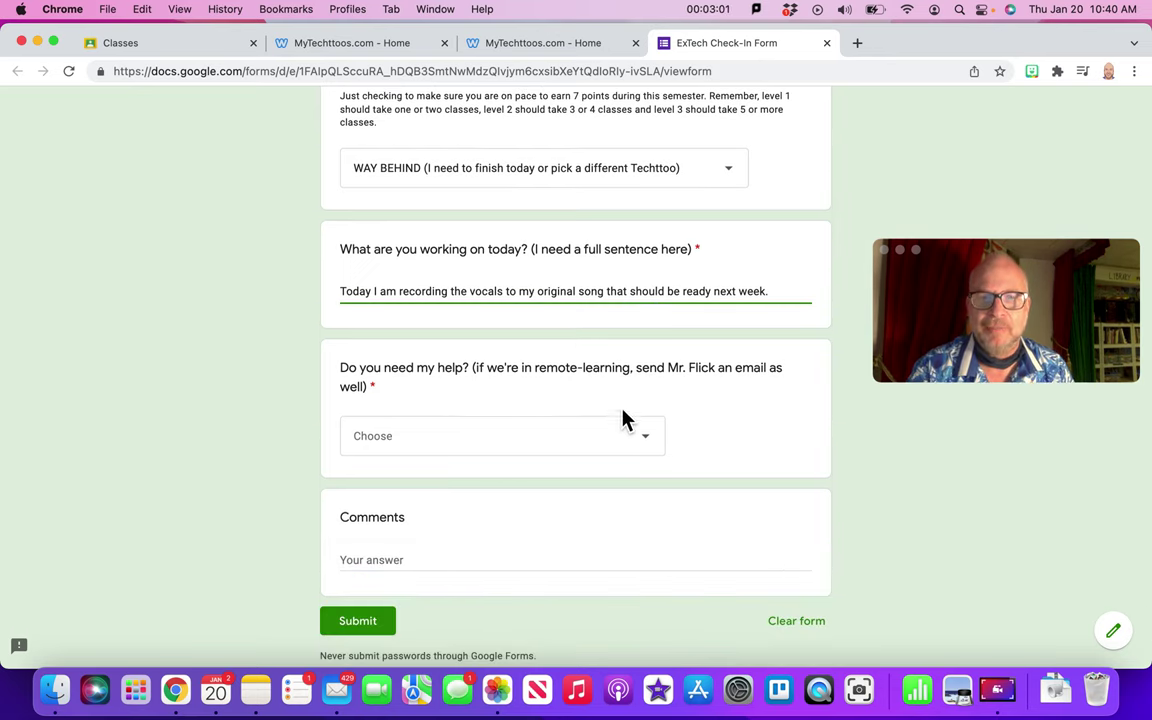
# Step: Answer the help question with 'No, I'm fine on my own.' and leave Comments blank
pyautogui.click(638, 449)
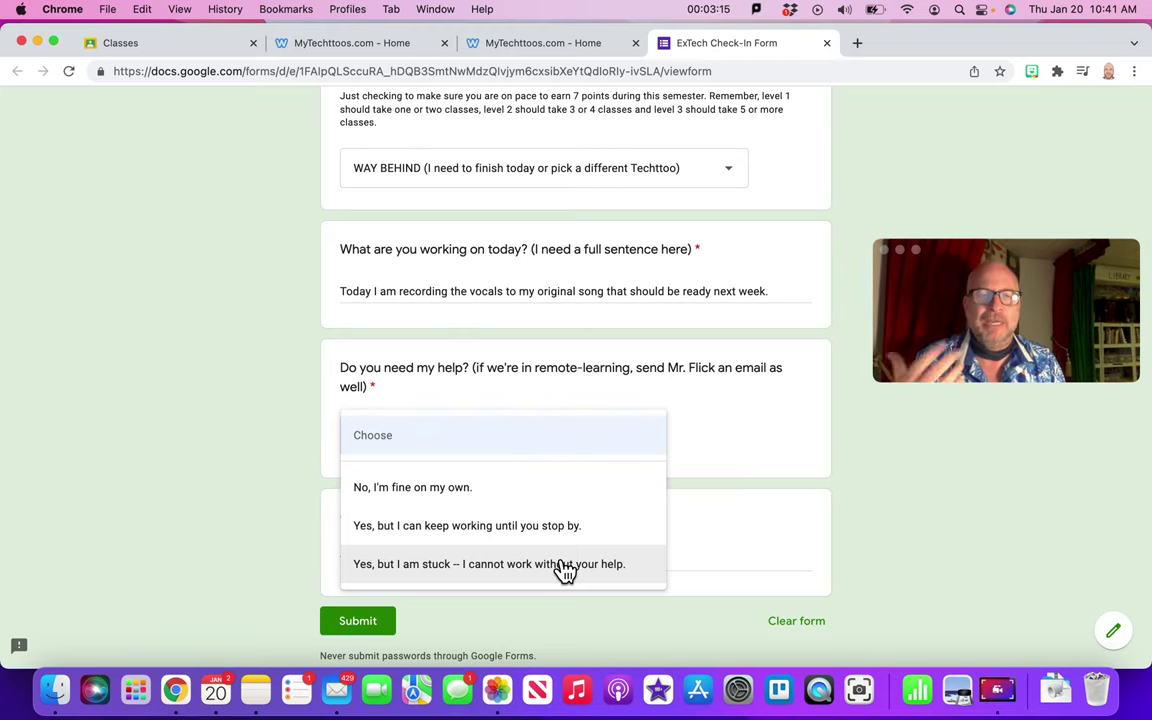
pyautogui.click(563, 490)
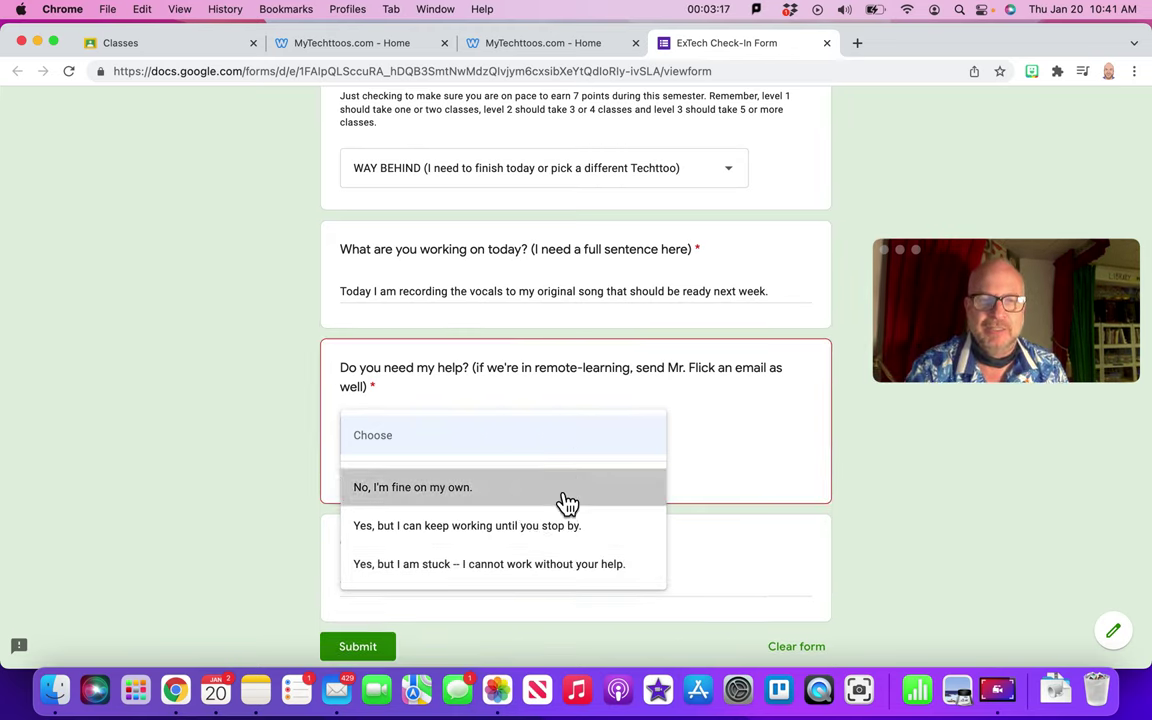
pyautogui.scroll(-1, 620, 500)
pyautogui.click(526, 505)
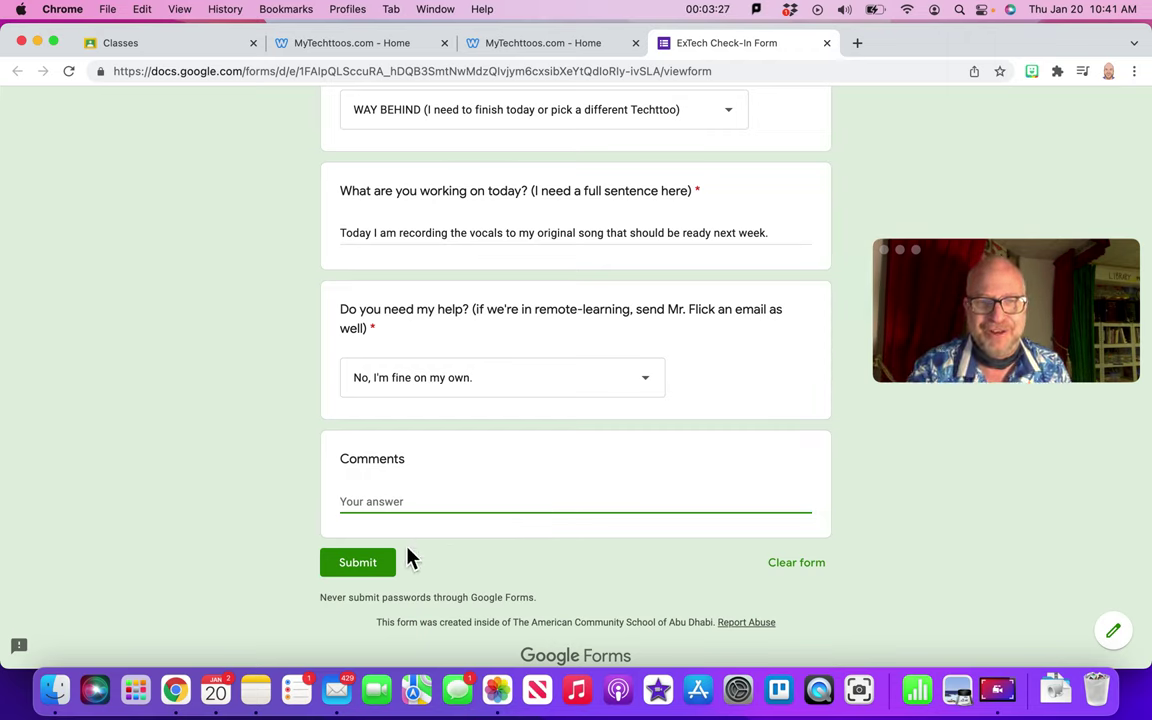
# Step: Submit the completed ExTech check-in form
pyautogui.click(366, 570)
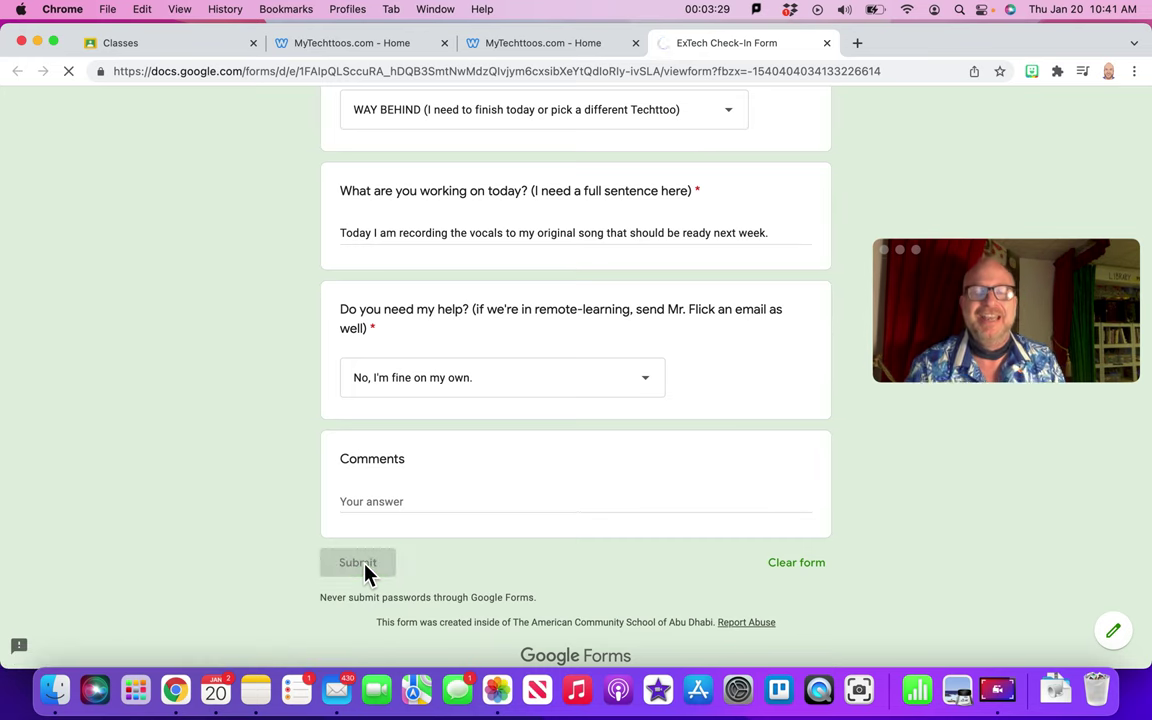